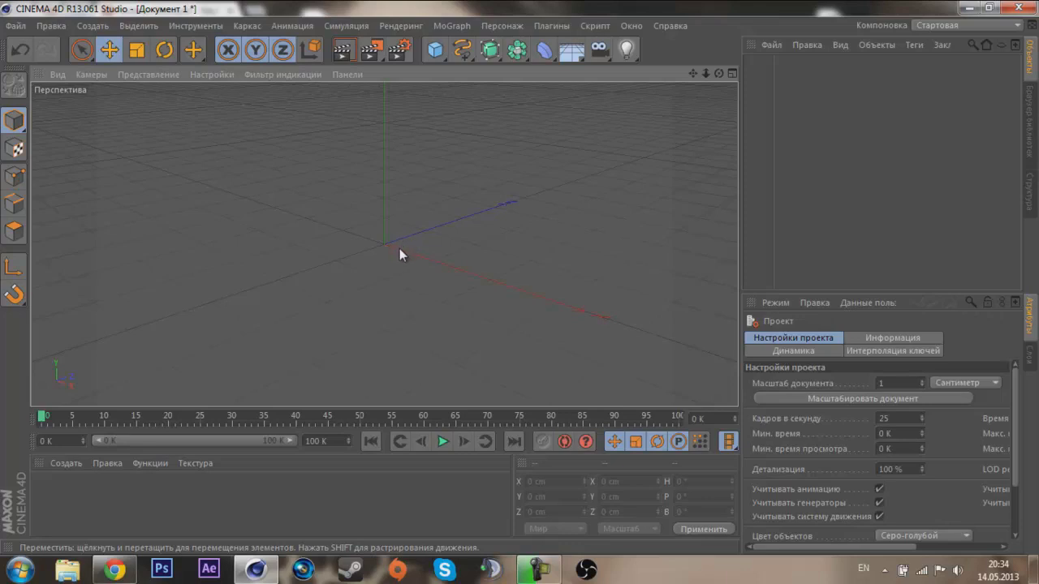
Open the MyLOGO.ai file from the file browser.
{"action": "mouse_move", "coordinate": [389, 253]}
{"action": "left_mouse_down", "text": "alt"}
{"action": "mouse_move", "coordinate": [450, 224]}
{"action": "mouse_move", "coordinate": [416, 244]}
{"action": "left_mouse_up", "text": "alt"}
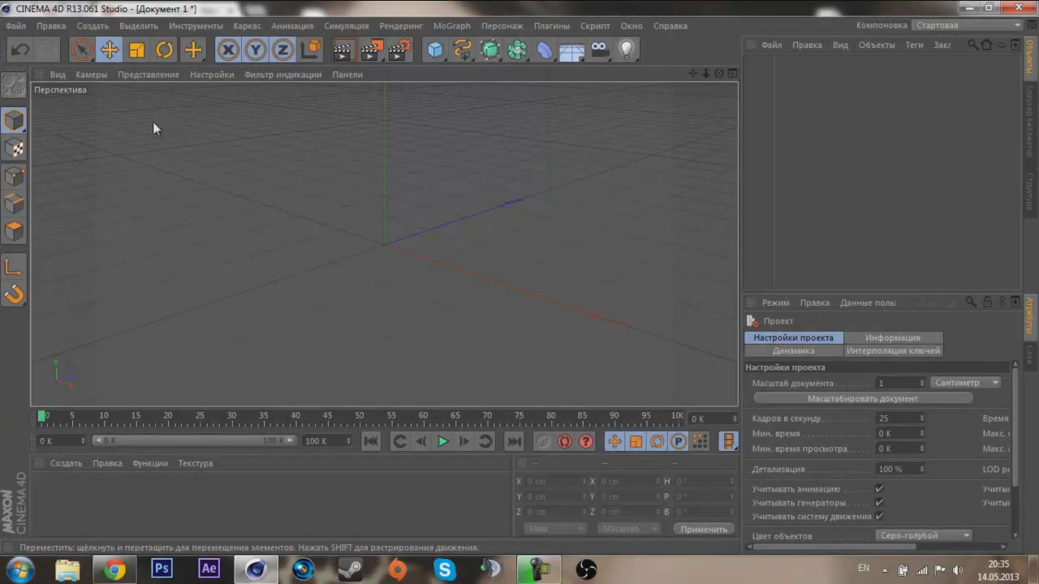
{"action": "left_click", "coordinate": [18, 27]}
{"action": "left_click", "coordinate": [47, 65]}
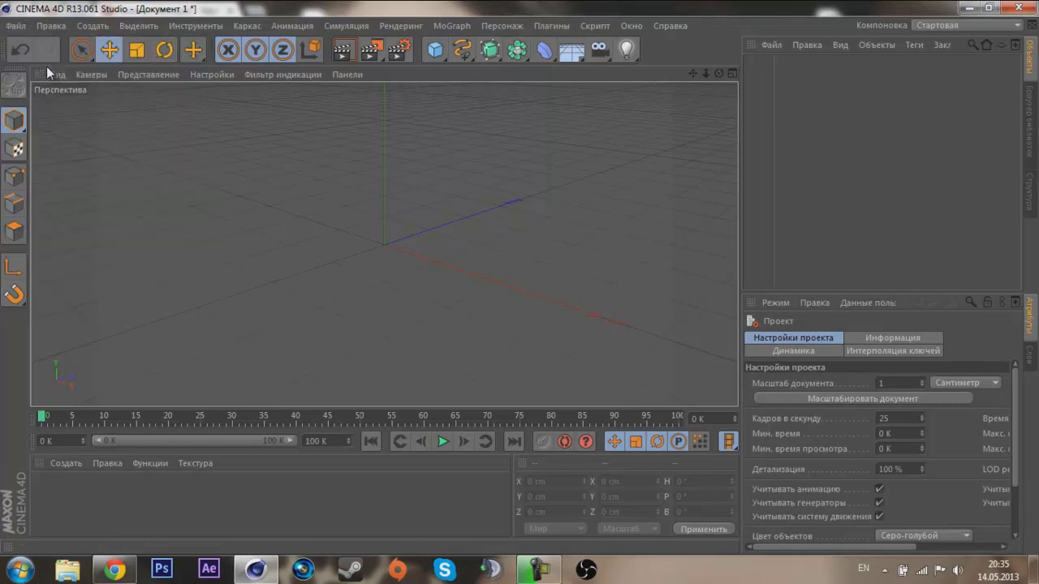
{"action": "left_click", "coordinate": [286, 247]}
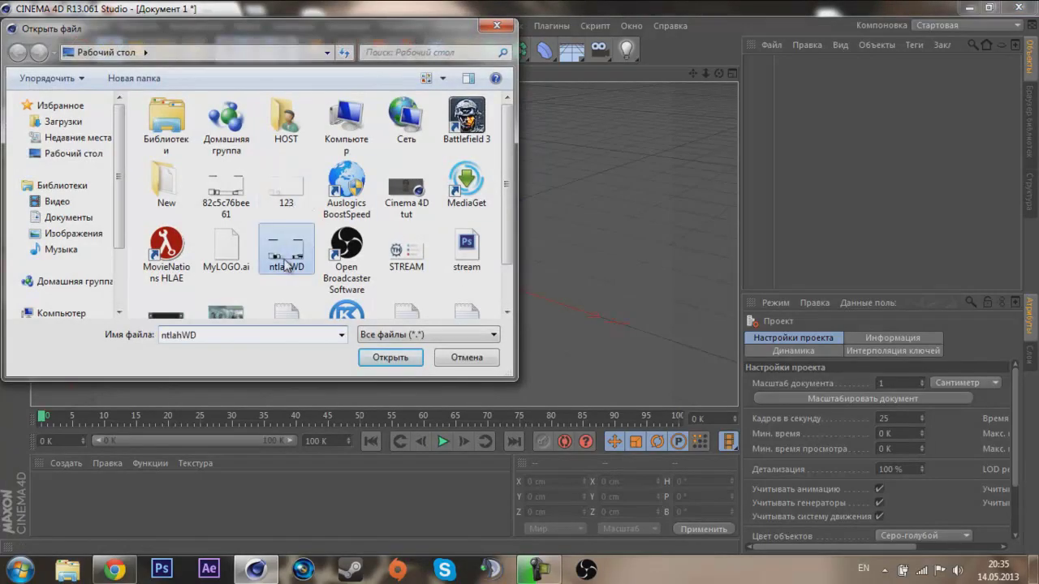
{"action": "scroll", "coordinate": [286, 243], "scroll_direction": "down", "scroll_amount": 1}
{"action": "left_click", "coordinate": [227, 193]}
{"action": "left_click", "coordinate": [397, 357]}
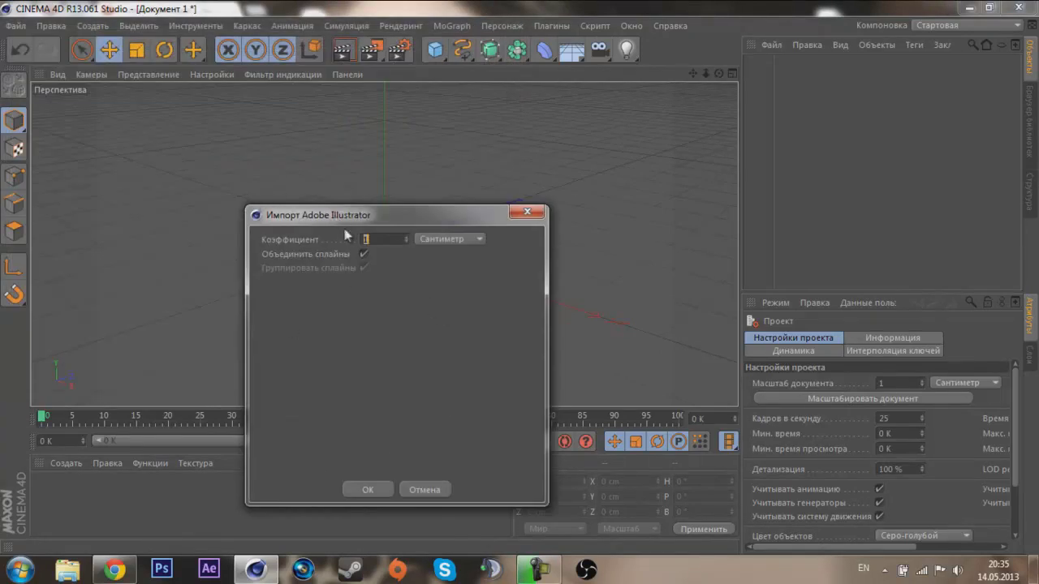
Import the logo at scale factor 1 and orbit the view to face the TH outline.
{"action": "left_click", "coordinate": [384, 239]}
{"action": "left_click_drag", "start_coordinate": [385, 239], "coordinate": [366, 240]}
{"action": "left_click", "coordinate": [369, 487]}
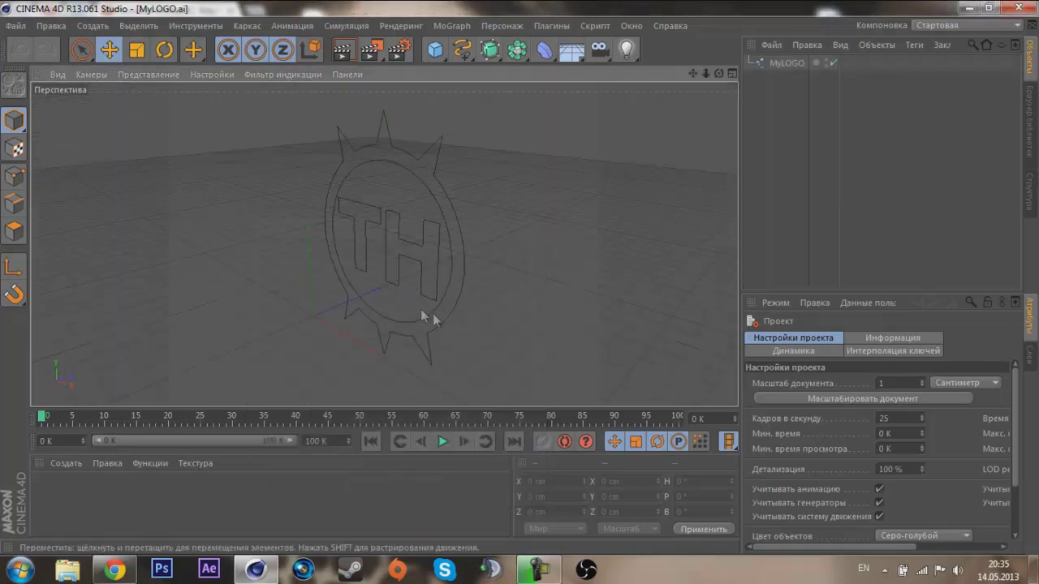
{"action": "mouse_move", "coordinate": [568, 258]}
{"action": "left_mouse_down", "text": "alt"}
{"action": "mouse_move", "coordinate": [466, 308]}
{"action": "mouse_move", "coordinate": [452, 283]}
{"action": "mouse_move", "coordinate": [474, 276]}
{"action": "mouse_move", "coordinate": [470, 286]}
{"action": "left_mouse_up", "text": "alt"}
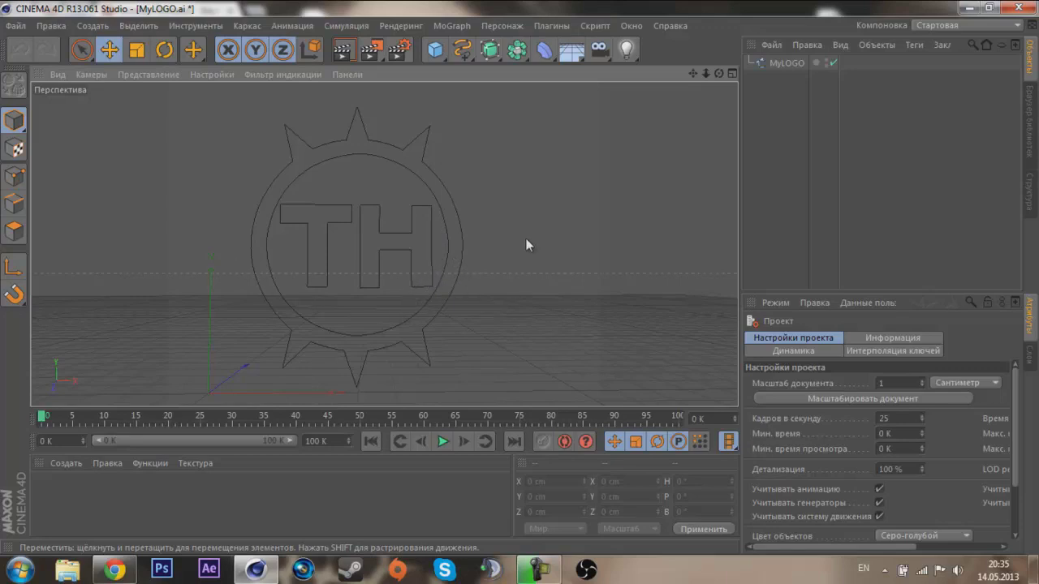
{"action": "left_click", "coordinate": [491, 50]}
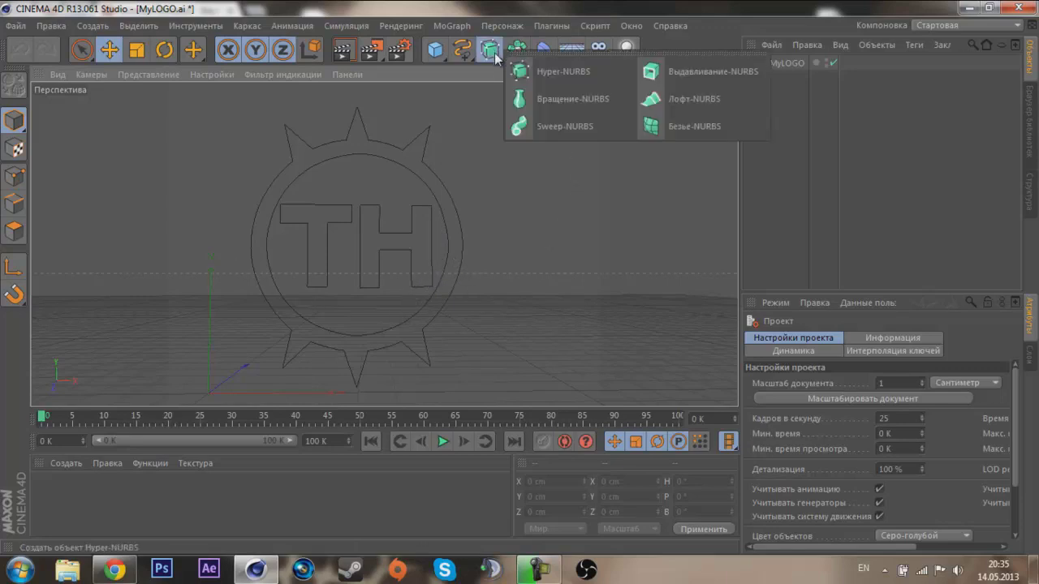
Add an Extrude NURBS and place the MyLOGO spline inside it.
{"action": "left_click", "coordinate": [671, 73]}
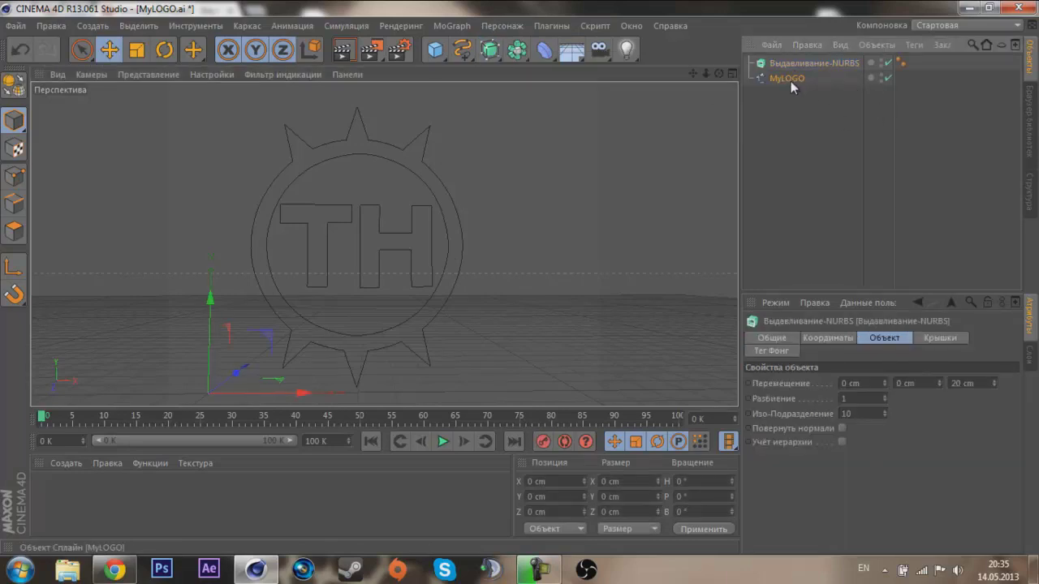
{"action": "left_click_drag", "start_coordinate": [791, 66], "coordinate": [790, 62]}
{"action": "left_click", "coordinate": [787, 122]}
{"action": "left_click", "coordinate": [749, 64]}
{"action": "left_click", "coordinate": [774, 64]}
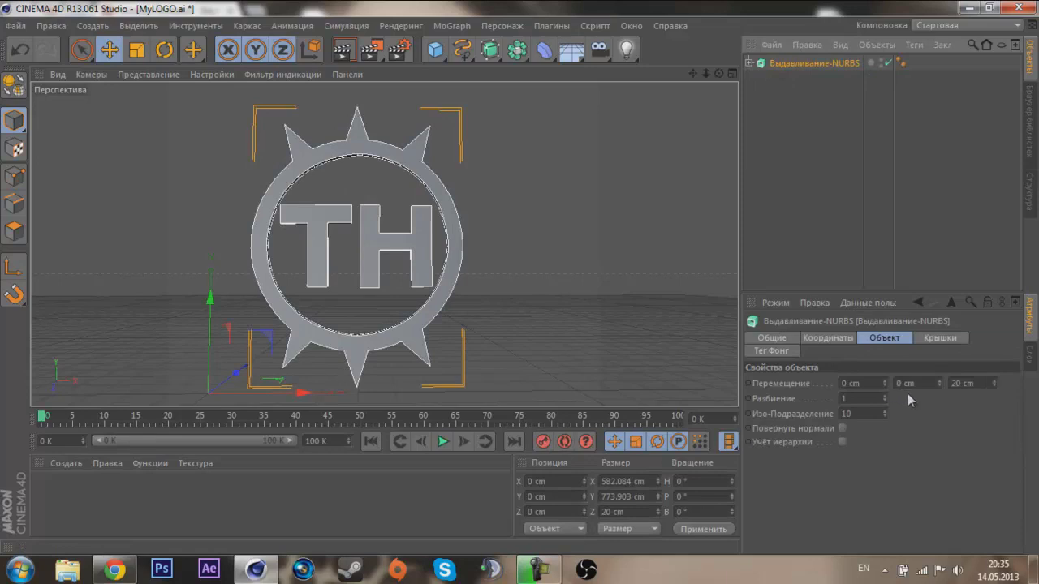
{"action": "mouse_move", "coordinate": [559, 312]}
{"action": "left_mouse_down", "text": "alt"}
{"action": "mouse_move", "coordinate": [457, 287]}
{"action": "mouse_move", "coordinate": [269, 291]}
{"action": "mouse_move", "coordinate": [560, 288]}
{"action": "mouse_move", "coordinate": [494, 260]}
{"action": "mouse_move", "coordinate": [510, 273]}
{"action": "mouse_move", "coordinate": [493, 271]}
{"action": "mouse_move", "coordinate": [511, 232]}
{"action": "left_mouse_up", "text": "alt"}
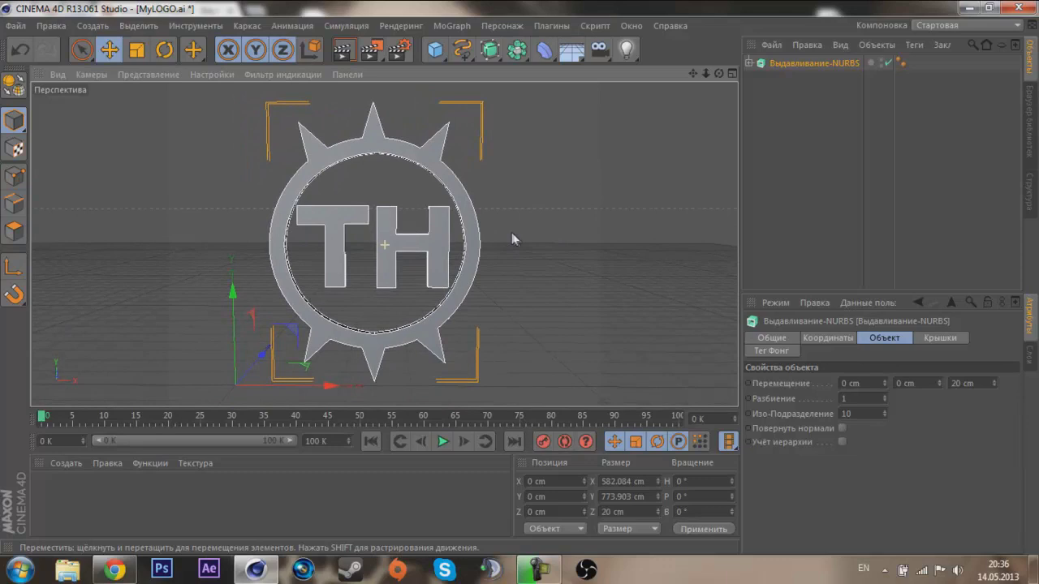
Change the extrusion depth from 20 cm to 50 cm and inspect the result.
{"action": "left_click", "coordinate": [952, 383]}
{"action": "key", "text": "Delete"}
{"action": "key", "text": "Delete"}
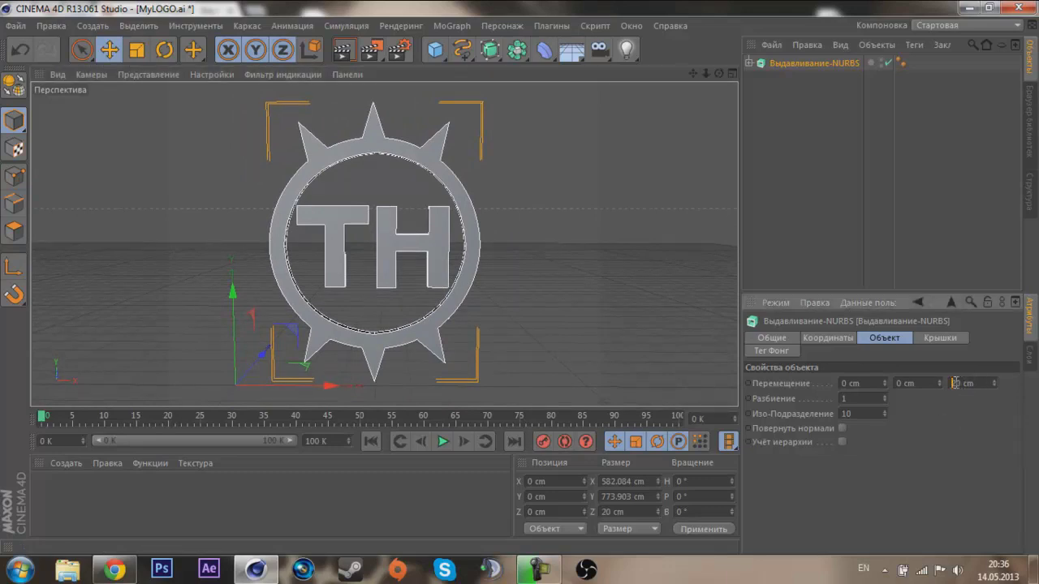
{"action": "type", "text": "50"}
{"action": "key", "text": "Return"}
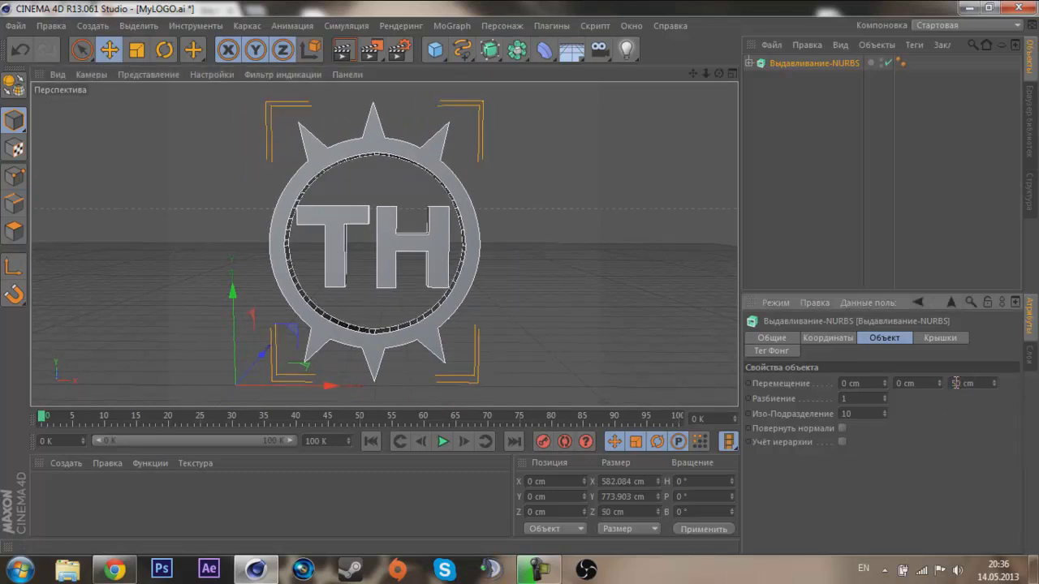
{"action": "left_click", "coordinate": [519, 233]}
{"action": "mouse_move", "coordinate": [539, 197]}
{"action": "left_mouse_down", "text": "alt"}
{"action": "mouse_move", "coordinate": [430, 153]}
{"action": "mouse_move", "coordinate": [512, 188]}
{"action": "mouse_move", "coordinate": [358, 241]}
{"action": "mouse_move", "coordinate": [404, 174]}
{"action": "mouse_move", "coordinate": [442, 197]}
{"action": "mouse_move", "coordinate": [398, 203]}
{"action": "mouse_move", "coordinate": [437, 268]}
{"action": "left_mouse_up", "text": "alt"}
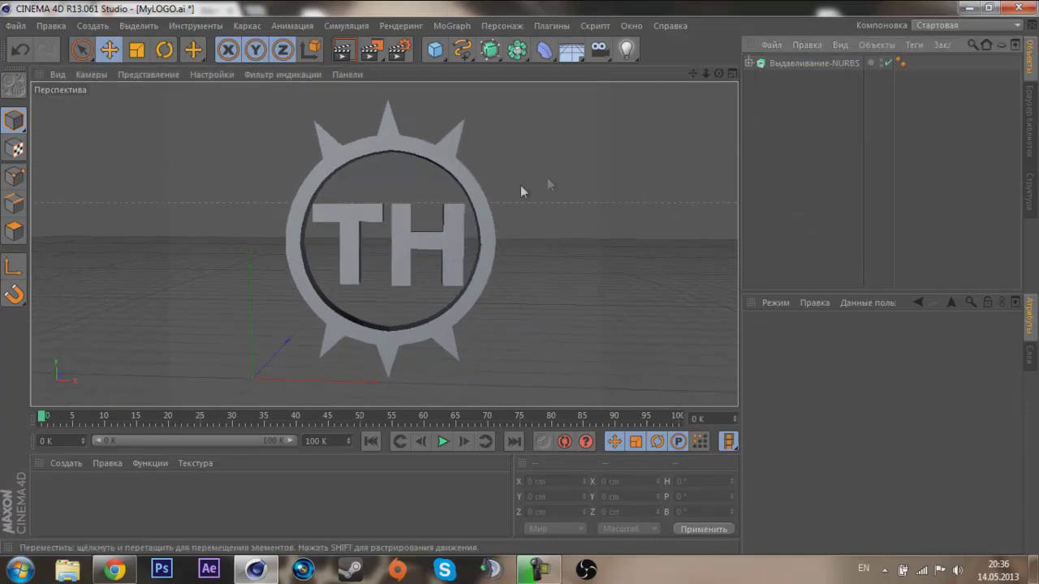
{"action": "mouse_move", "coordinate": [527, 276]}
{"action": "left_mouse_down", "text": "alt"}
{"action": "mouse_move", "coordinate": [493, 299]}
{"action": "mouse_move", "coordinate": [515, 248]}
{"action": "mouse_move", "coordinate": [534, 258]}
{"action": "mouse_move", "coordinate": [527, 265]}
{"action": "left_mouse_up", "text": "alt"}
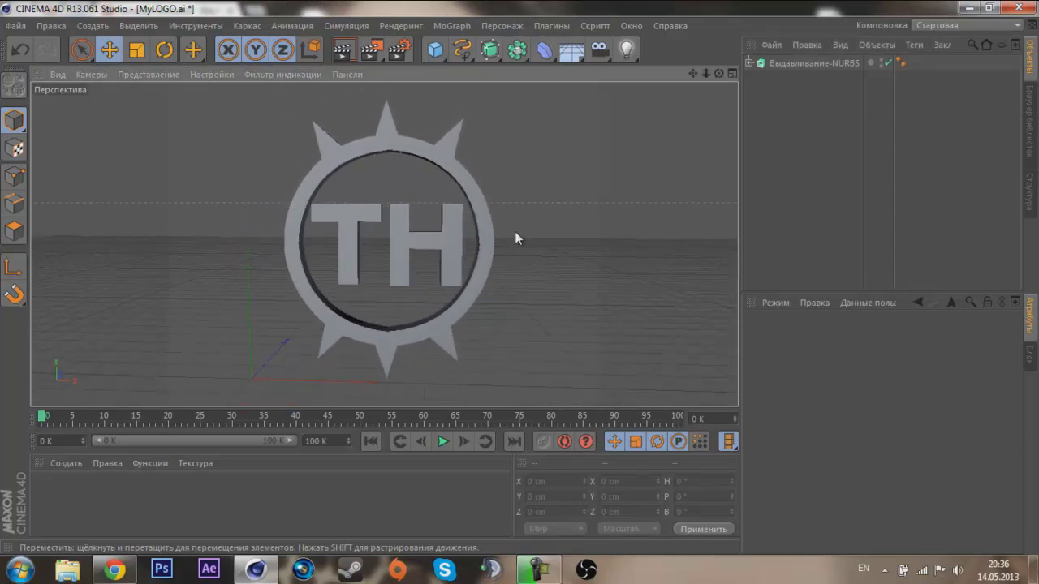
{"action": "mouse_move", "coordinate": [506, 227]}
{"action": "left_mouse_down", "text": "alt"}
{"action": "mouse_move", "coordinate": [577, 190]}
{"action": "mouse_move", "coordinate": [679, 190]}
{"action": "mouse_move", "coordinate": [518, 289]}
{"action": "mouse_move", "coordinate": [758, 195]}
{"action": "mouse_move", "coordinate": [536, 283]}
{"action": "mouse_move", "coordinate": [573, 216]}
{"action": "mouse_move", "coordinate": [405, 238]}
{"action": "mouse_move", "coordinate": [482, 214]}
{"action": "mouse_move", "coordinate": [139, 280]}
{"action": "mouse_move", "coordinate": [509, 289]}
{"action": "mouse_move", "coordinate": [528, 200]}
{"action": "mouse_move", "coordinate": [512, 203]}
{"action": "left_mouse_up", "text": "alt"}
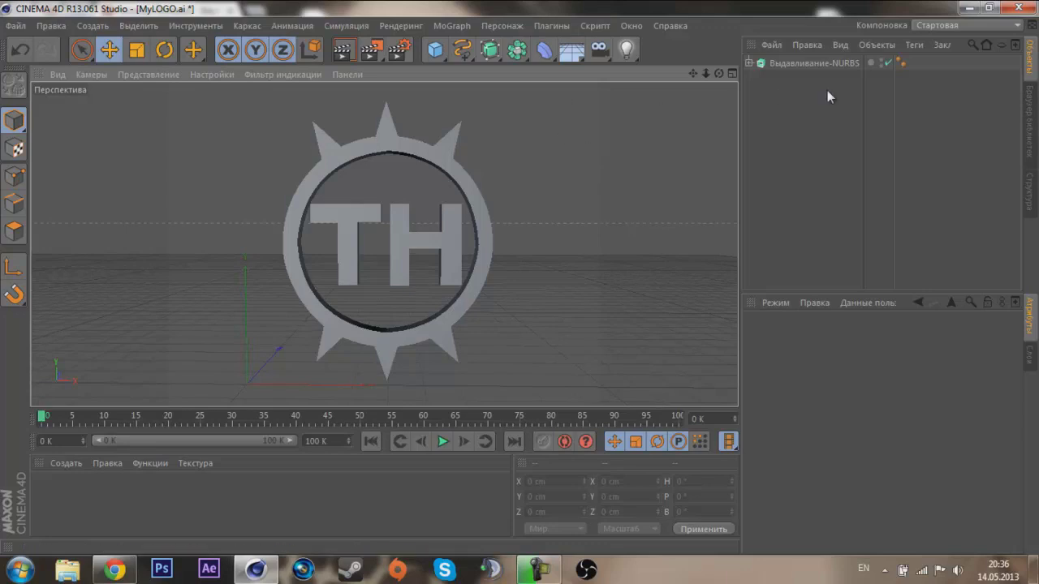
{"action": "left_click_drag", "start_coordinate": [515, 246], "coordinate": [504, 255], "text": "alt"}
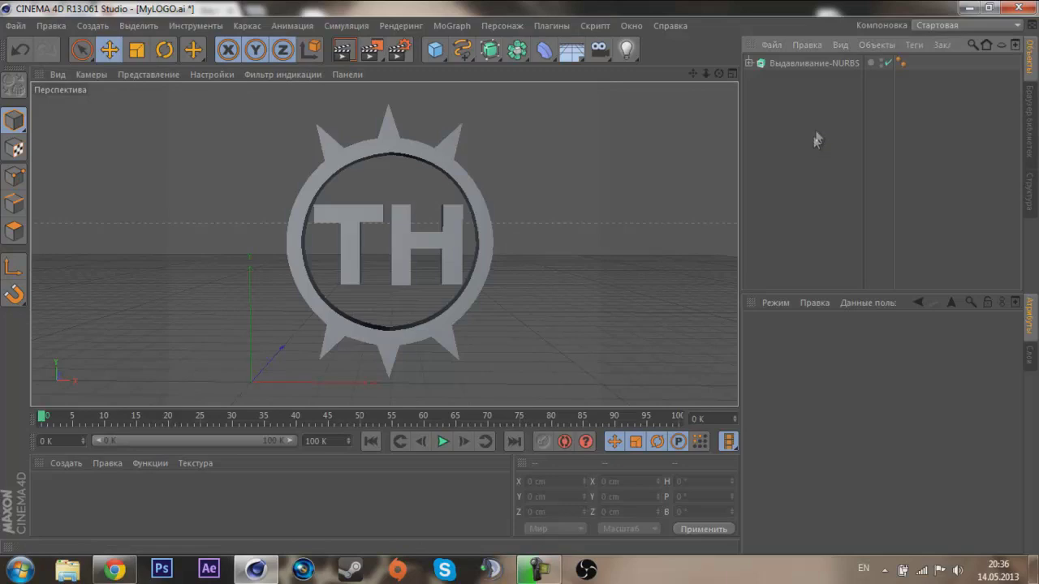
Create a new material and give it a base colour in the Material Editor.
{"action": "double_click", "coordinate": [208, 501]}
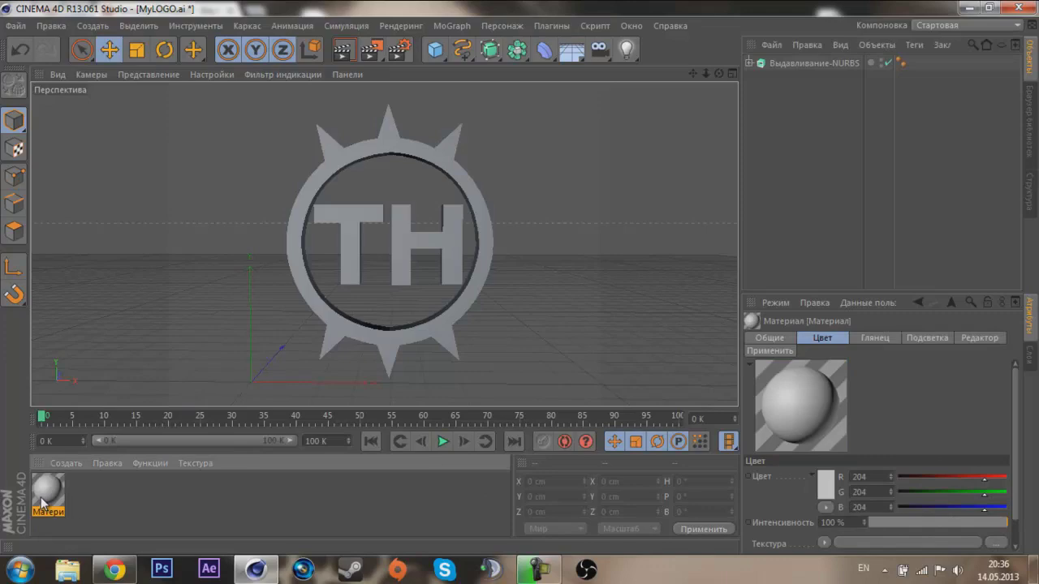
{"action": "double_click", "coordinate": [48, 491]}
{"action": "mouse_move", "coordinate": [380, 132]}
{"action": "left_mouse_down"}
{"action": "mouse_move", "coordinate": [117, 81]}
{"action": "mouse_move", "coordinate": [433, 84]}
{"action": "left_mouse_up"}
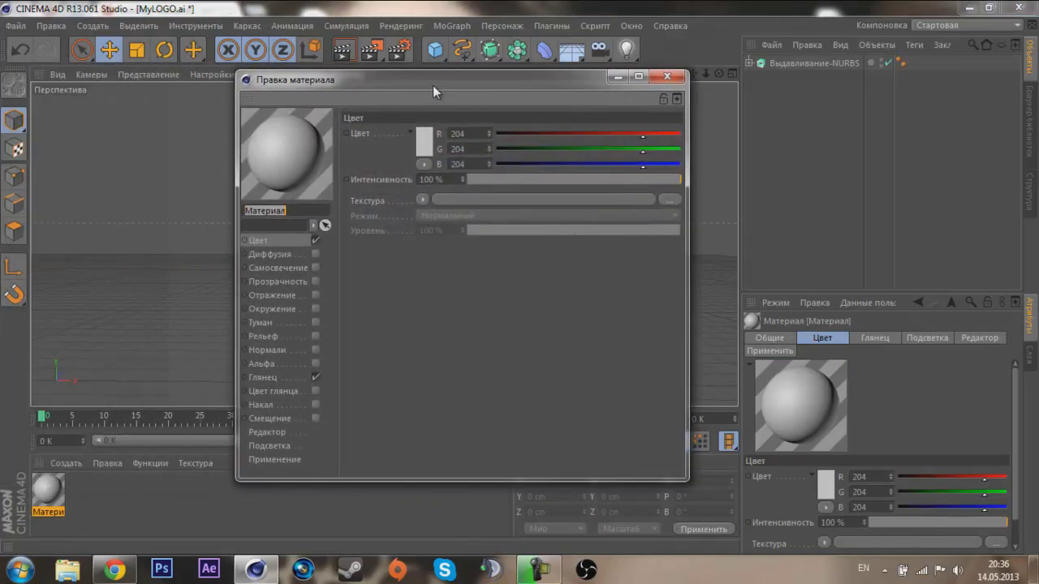
{"action": "left_click", "coordinate": [425, 144]}
{"action": "left_click", "coordinate": [393, 108]}
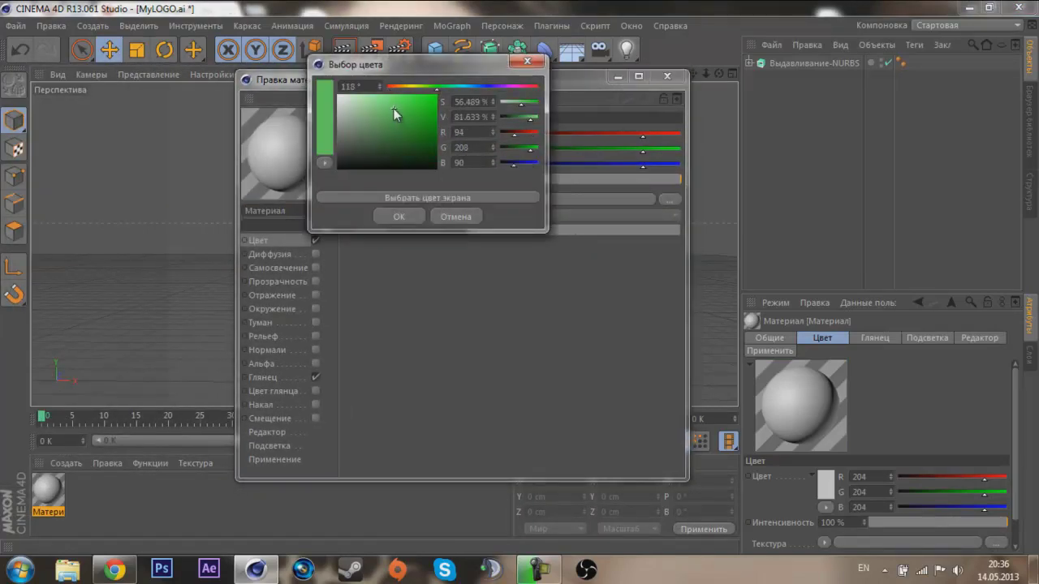
Enable reflection on the material with a Fresnel texture and lower intensity.
{"action": "left_click", "coordinate": [584, 273]}
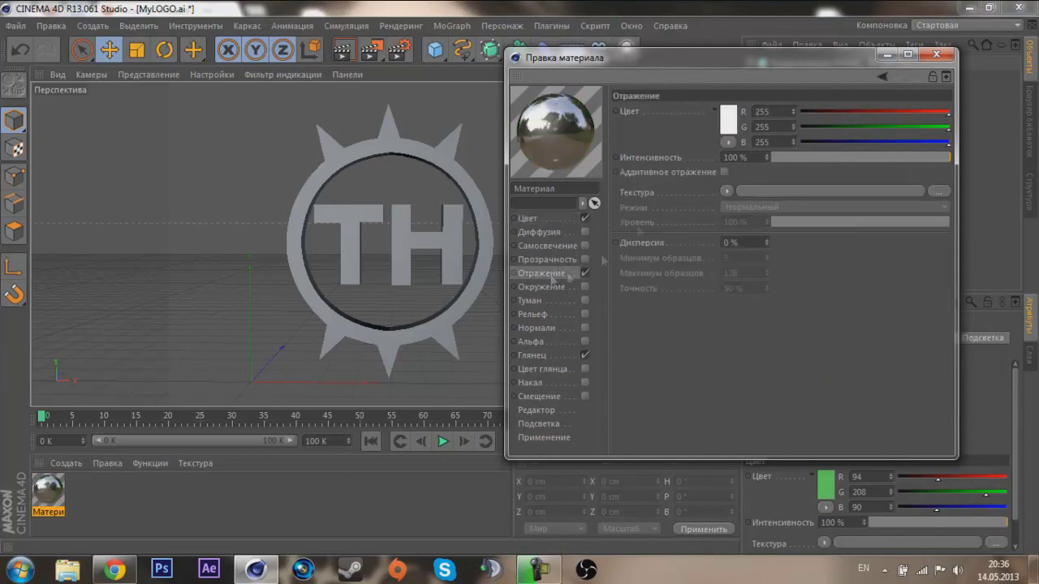
{"action": "left_click", "coordinate": [728, 192]}
{"action": "left_click", "coordinate": [812, 339]}
{"action": "left_click", "coordinate": [792, 157]}
{"action": "left_click", "coordinate": [536, 355]}
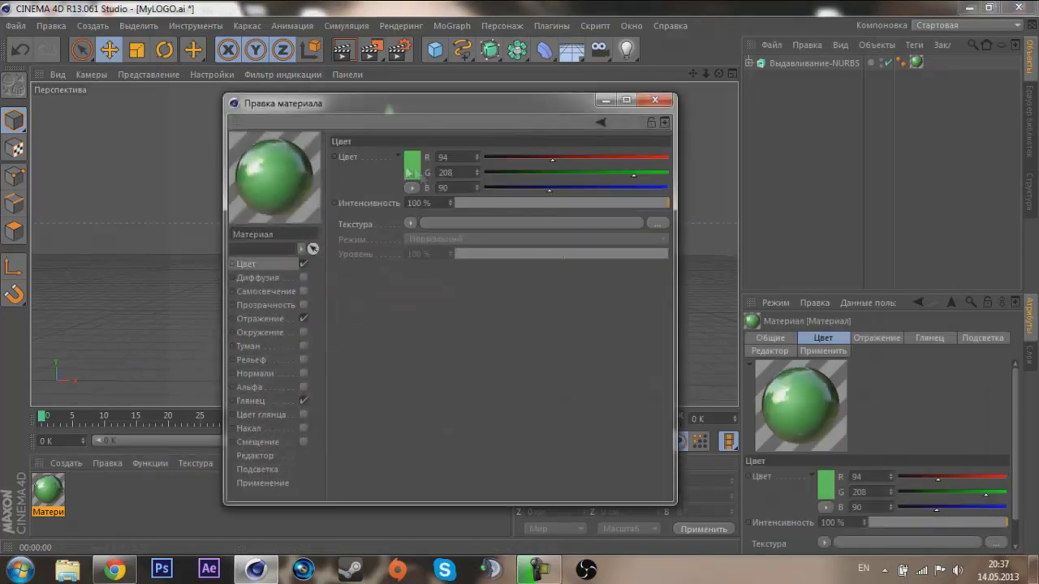
Change the material colour to light blue (R 110, G 168, B 213) and preview-render the logo.
{"action": "left_click_drag", "start_coordinate": [558, 166], "coordinate": [552, 165]}
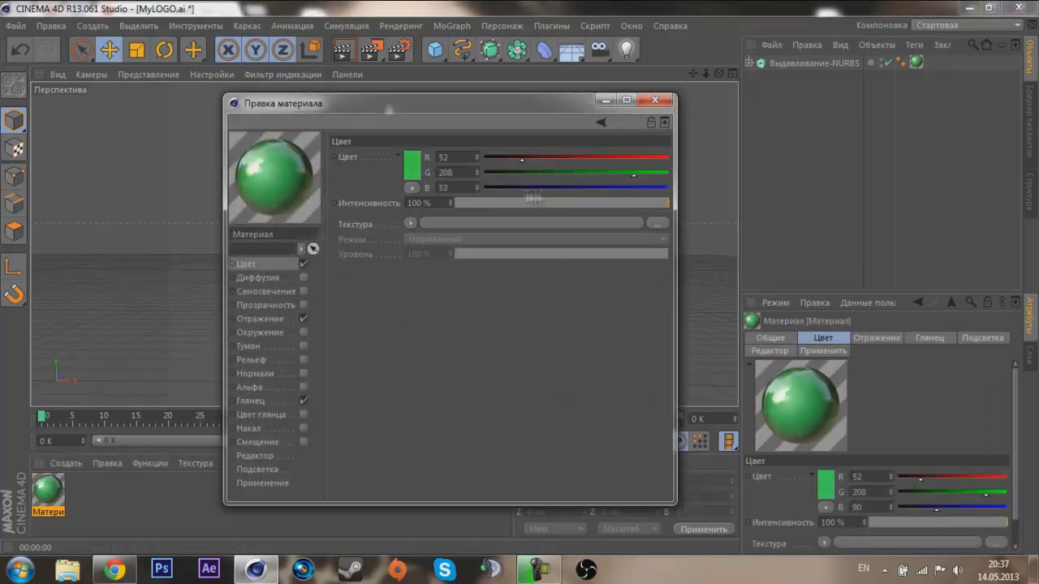
{"action": "left_click", "coordinate": [412, 165]}
{"action": "left_click_drag", "start_coordinate": [417, 106], "coordinate": [453, 106]}
{"action": "left_click", "coordinate": [365, 126]}
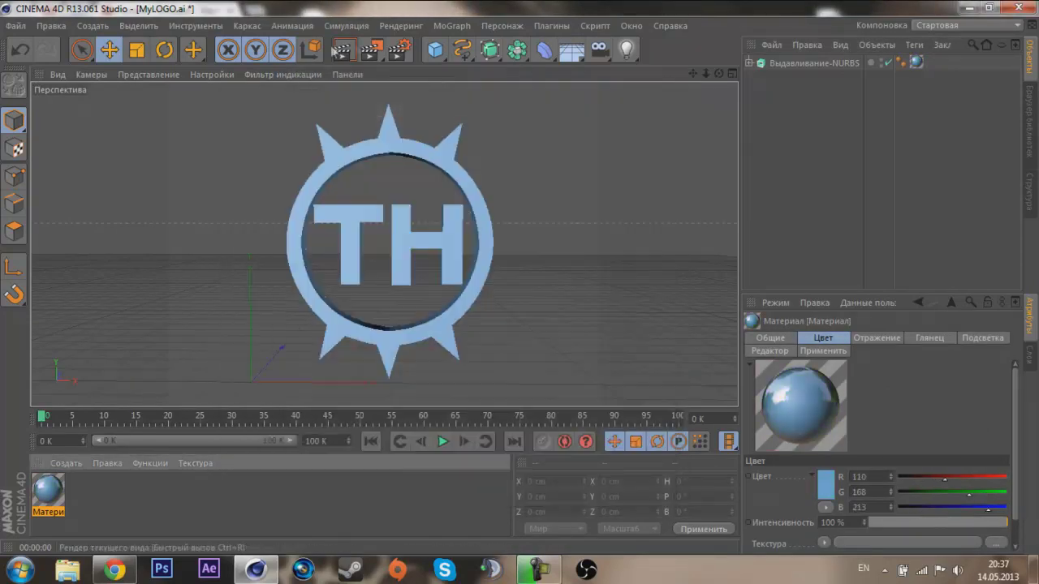
{"action": "left_click", "coordinate": [356, 57]}
{"action": "scroll", "coordinate": [496, 279], "scroll_direction": "down", "scroll_amount": 3}
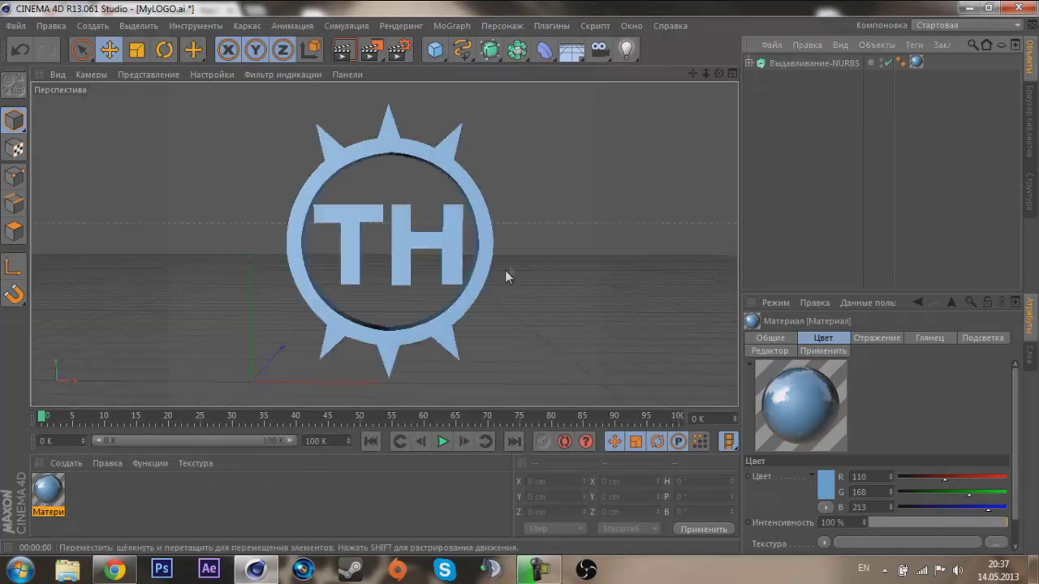
{"action": "scroll", "coordinate": [533, 255], "scroll_direction": "down", "scroll_amount": 1}
{"action": "scroll", "coordinate": [543, 322], "scroll_direction": "down", "scroll_amount": 1}
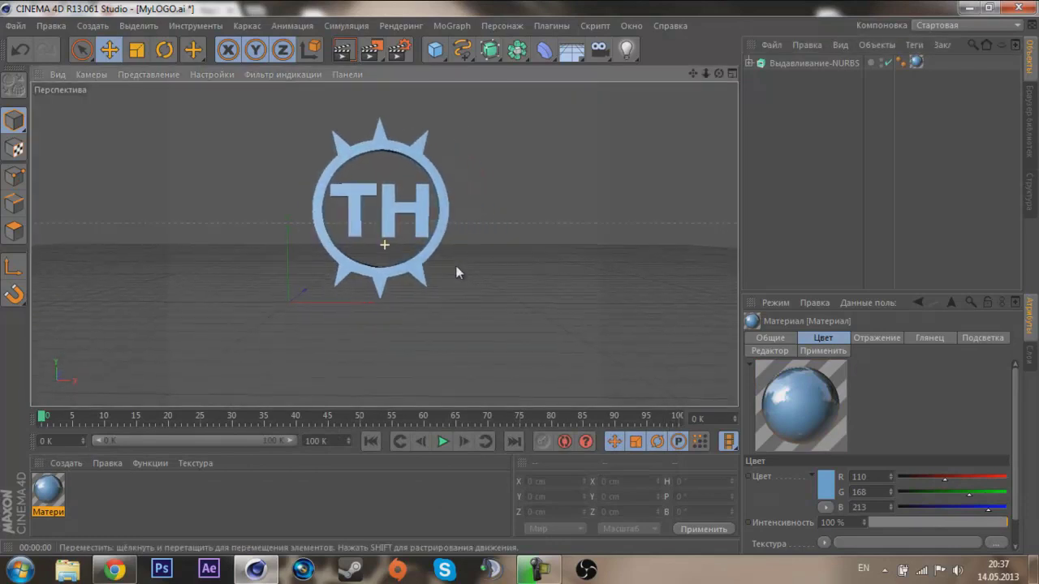
{"action": "mouse_move", "coordinate": [455, 272]}
{"action": "left_mouse_down", "text": "alt"}
{"action": "mouse_move", "coordinate": [457, 281]}
{"action": "mouse_move", "coordinate": [481, 254]}
{"action": "left_mouse_up", "text": "alt"}
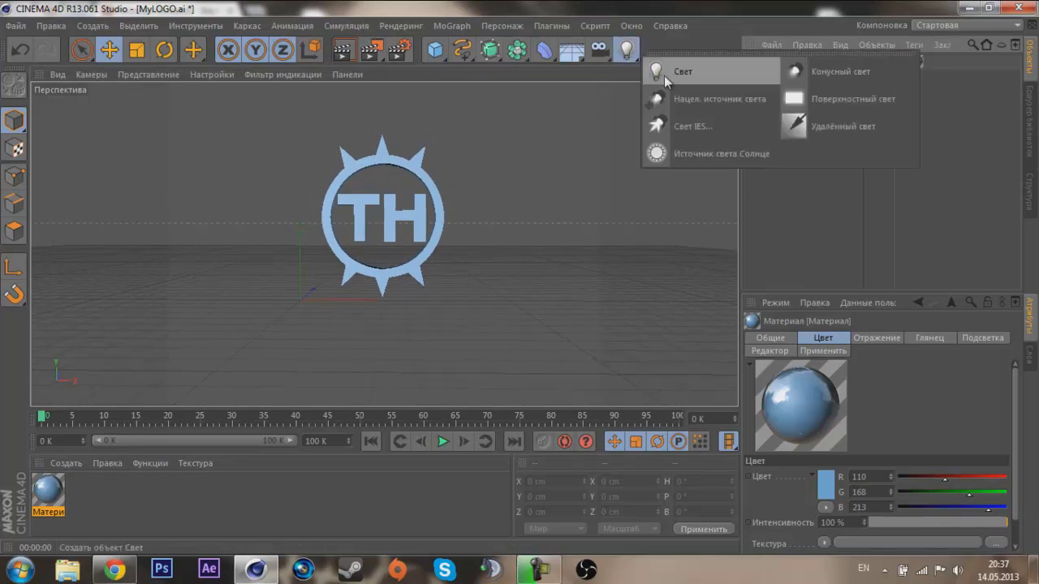
Add a light and a camera, then place a second light, Свет.1, to the side.
{"action": "left_click_drag", "start_coordinate": [630, 57], "coordinate": [656, 72]}
{"action": "left_click", "coordinate": [599, 49]}
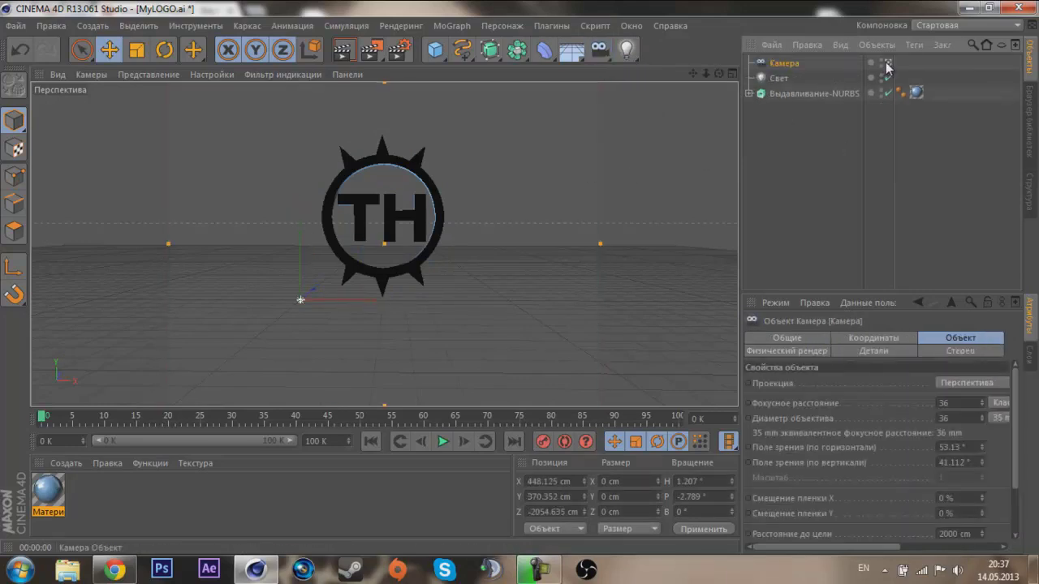
{"action": "left_click_drag", "start_coordinate": [601, 186], "coordinate": [454, 243], "text": "alt"}
{"action": "left_click", "coordinate": [260, 117]}
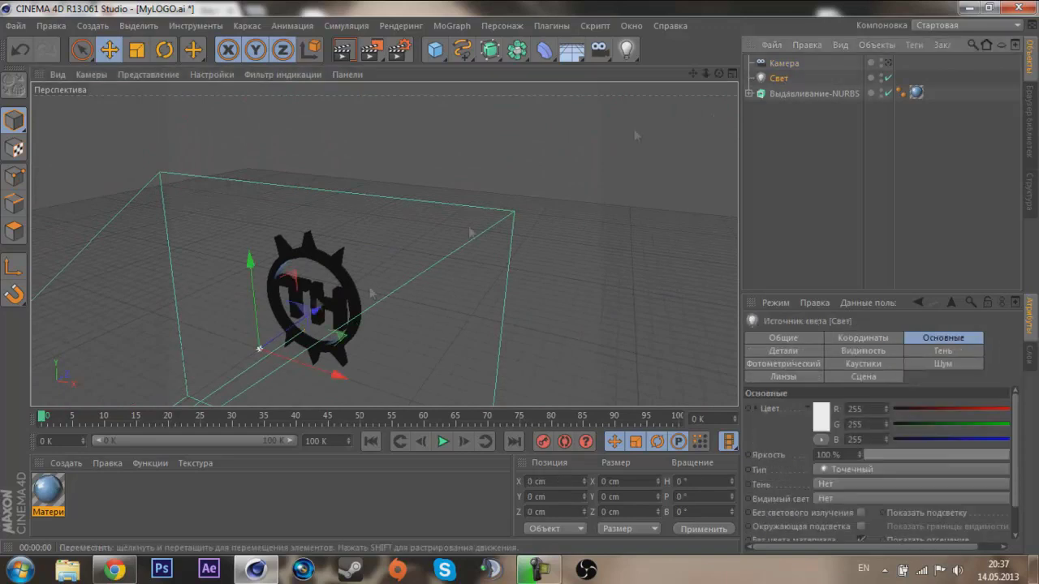
{"action": "mouse_move", "coordinate": [236, 226]}
{"action": "left_mouse_down"}
{"action": "mouse_move", "coordinate": [294, 209]}
{"action": "mouse_move", "coordinate": [446, 255]}
{"action": "left_mouse_up"}
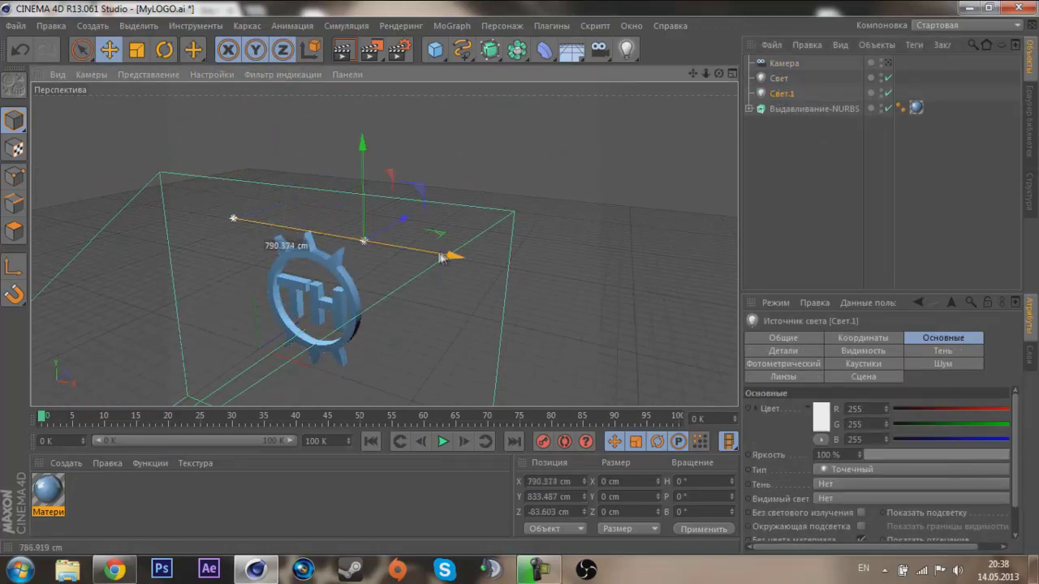
Render a preview of the lit logo and select the camera to view its properties.
{"action": "left_click", "coordinate": [342, 50]}
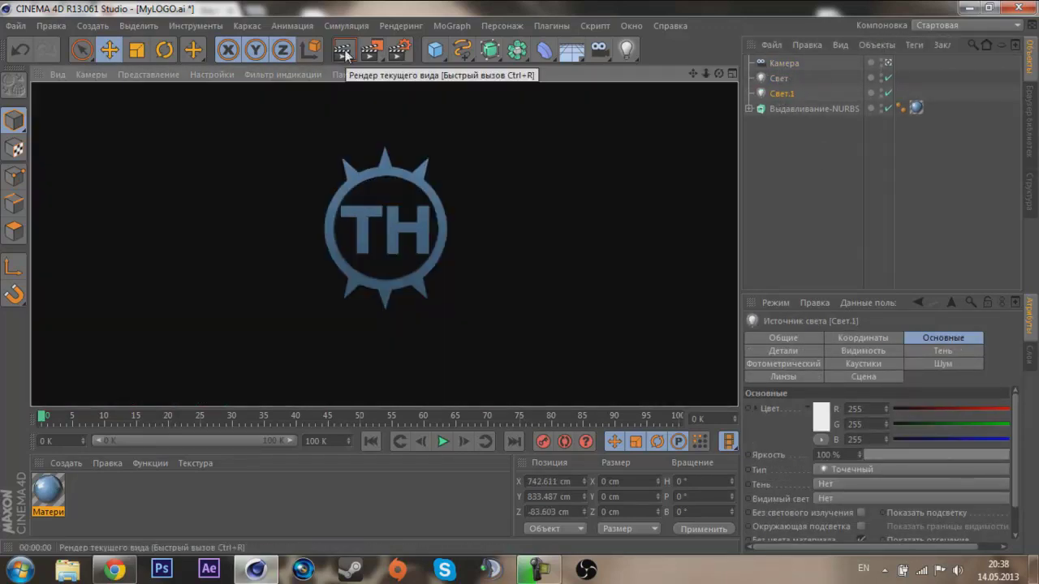
{"action": "left_click", "coordinate": [804, 171]}
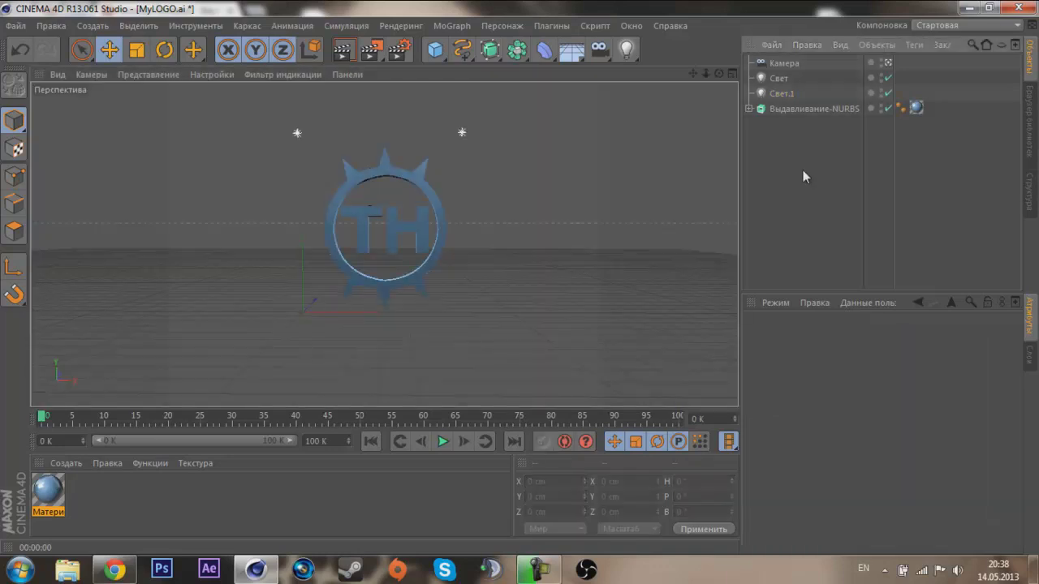
{"action": "left_click", "coordinate": [784, 63]}
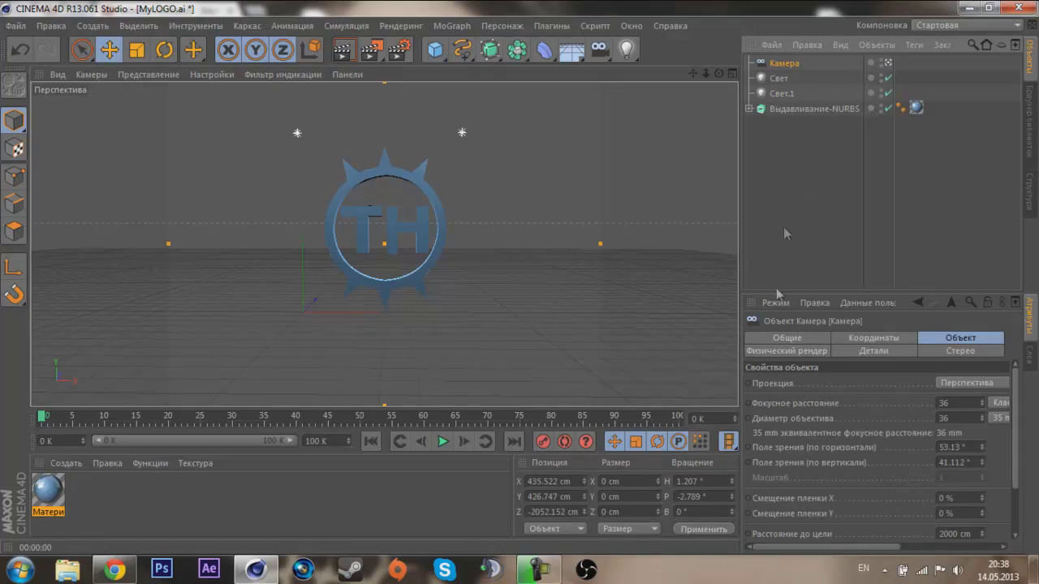
{"action": "left_click", "coordinate": [786, 338]}
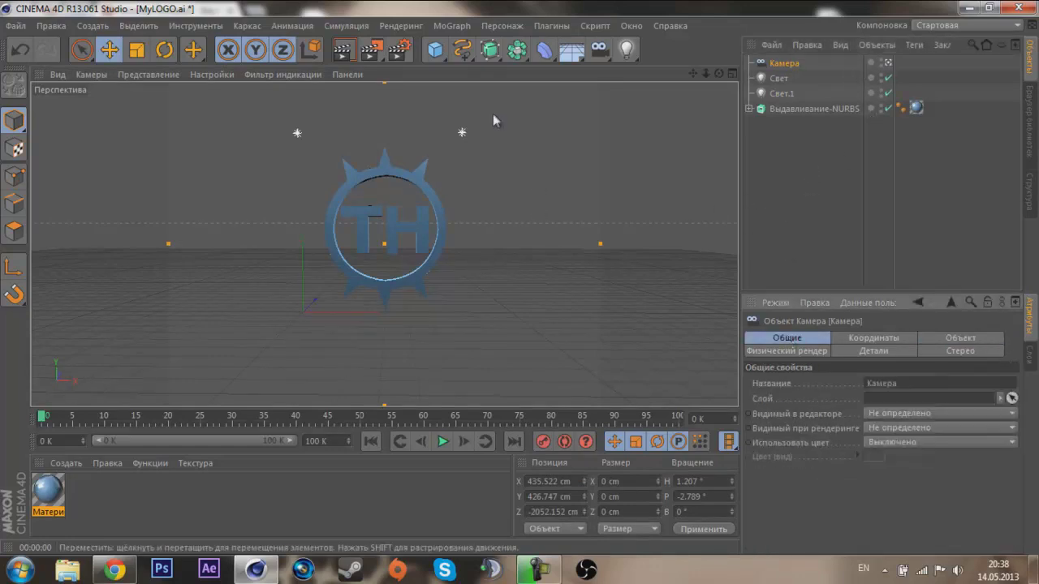
Set the animation end frame to 200 and show all 200 frames on the timeline.
{"action": "left_click", "coordinate": [808, 184]}
{"action": "left_click", "coordinate": [796, 63]}
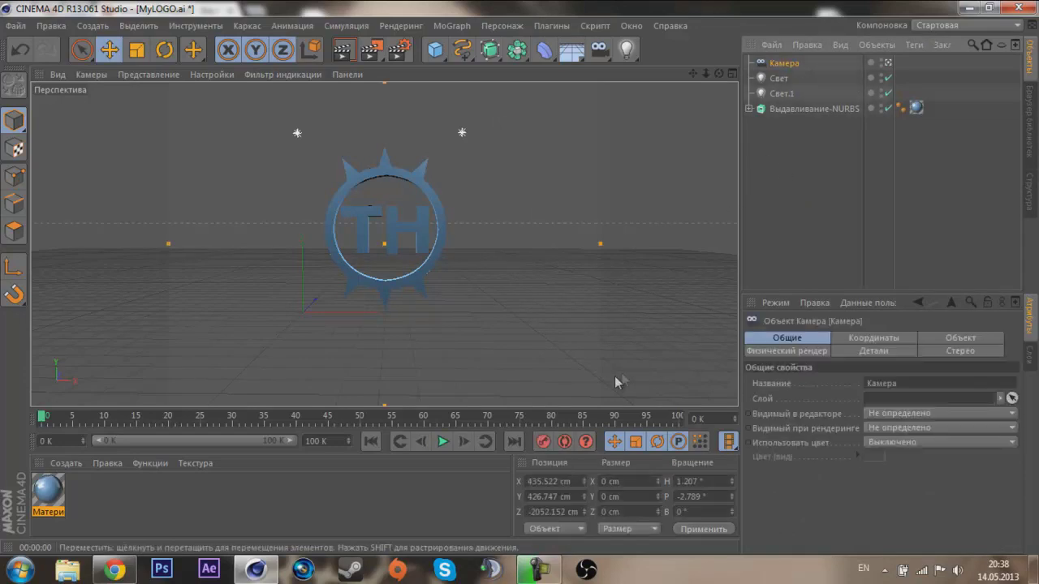
{"action": "left_click", "coordinate": [317, 441]}
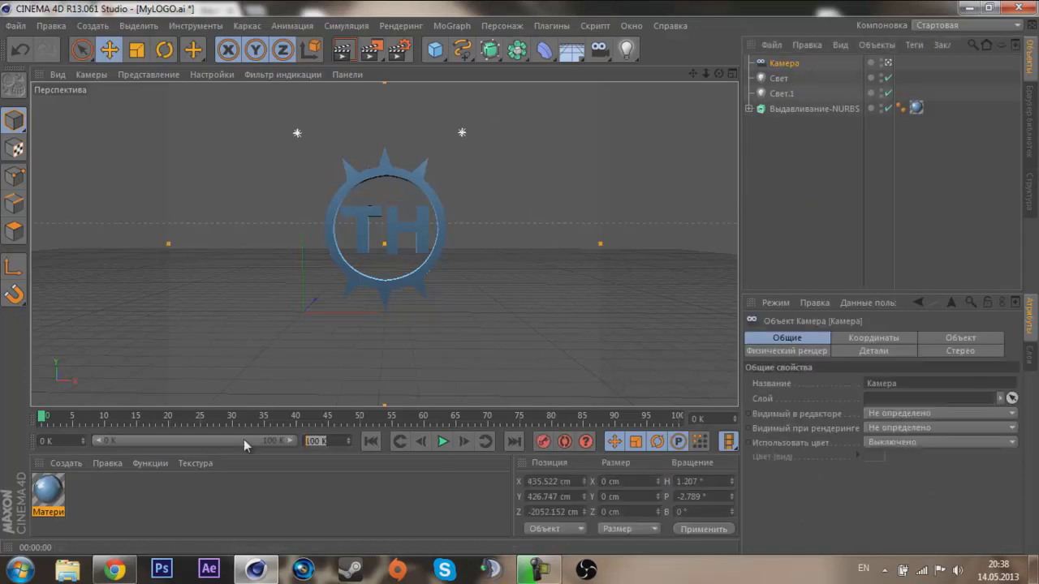
{"action": "type", "text": "200"}
{"action": "key", "text": "Return"}
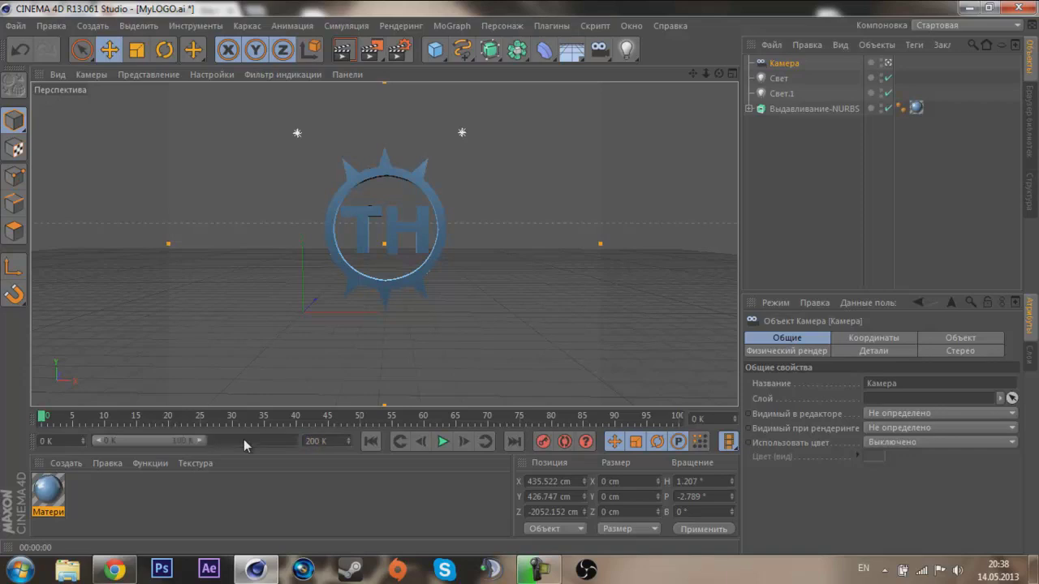
{"action": "left_click_drag", "start_coordinate": [200, 440], "coordinate": [361, 452]}
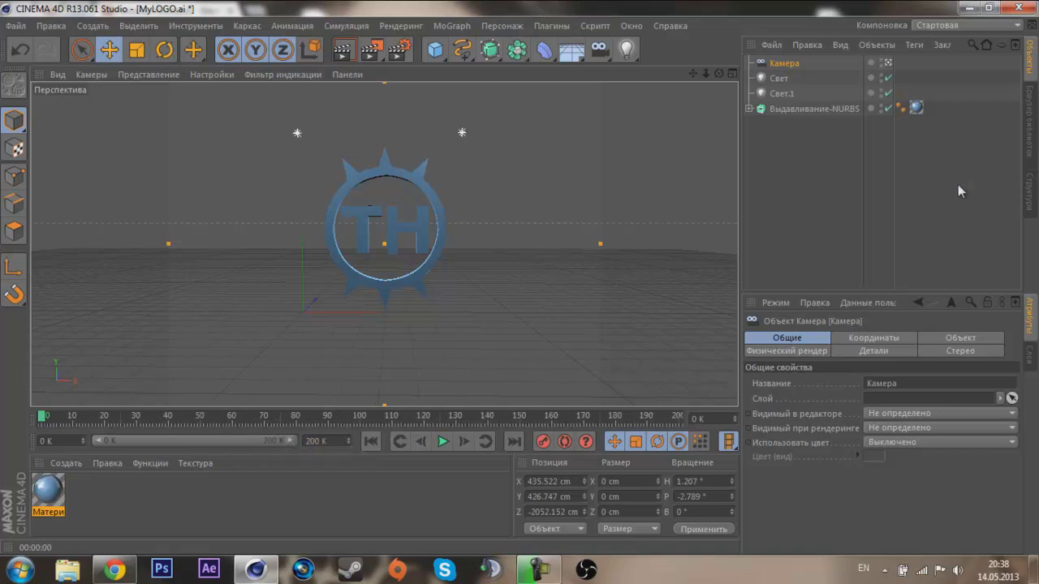
Enable Autokey for the camera and restore its starting pose at frame 0 after a trial move.
{"action": "left_click", "coordinate": [781, 63]}
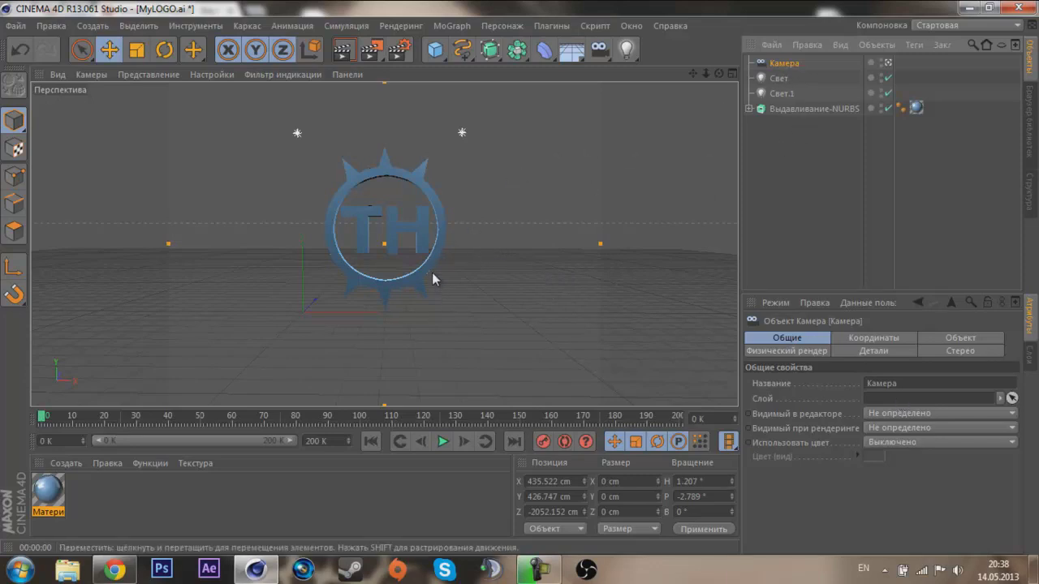
{"action": "mouse_move", "coordinate": [432, 273]}
{"action": "left_mouse_down", "text": "alt"}
{"action": "mouse_move", "coordinate": [348, 253]}
{"action": "mouse_move", "coordinate": [385, 244]}
{"action": "mouse_move", "coordinate": [519, 277]}
{"action": "mouse_move", "coordinate": [548, 247]}
{"action": "mouse_move", "coordinate": [503, 244]}
{"action": "left_mouse_up", "text": "alt"}
{"action": "left_click", "coordinate": [349, 50]}
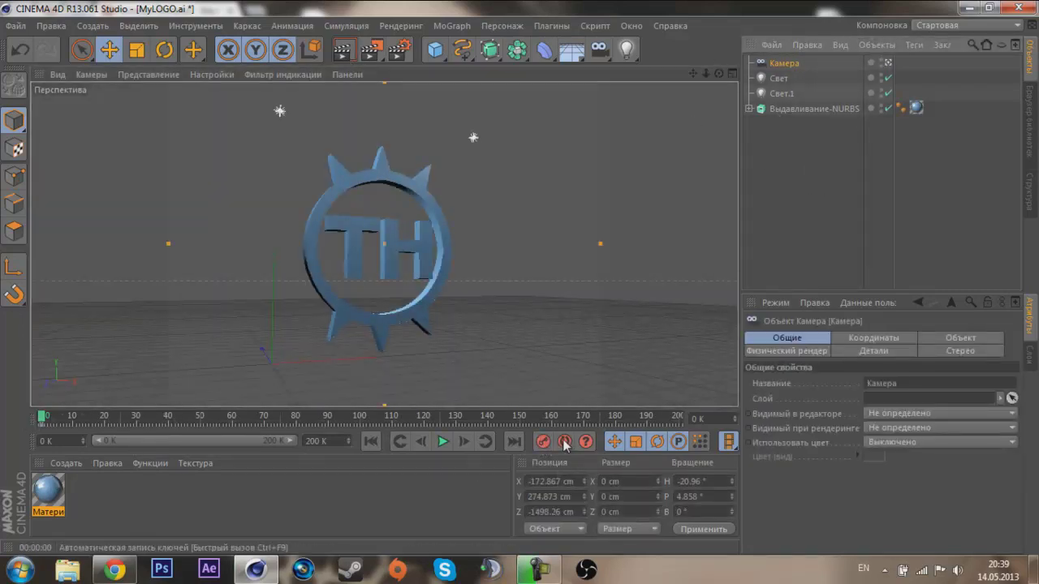
{"action": "mouse_move", "coordinate": [524, 317]}
{"action": "left_mouse_down"}
{"action": "mouse_move", "coordinate": [638, 375]}
{"action": "mouse_move", "coordinate": [436, 264]}
{"action": "mouse_move", "coordinate": [325, 262]}
{"action": "left_mouse_up"}
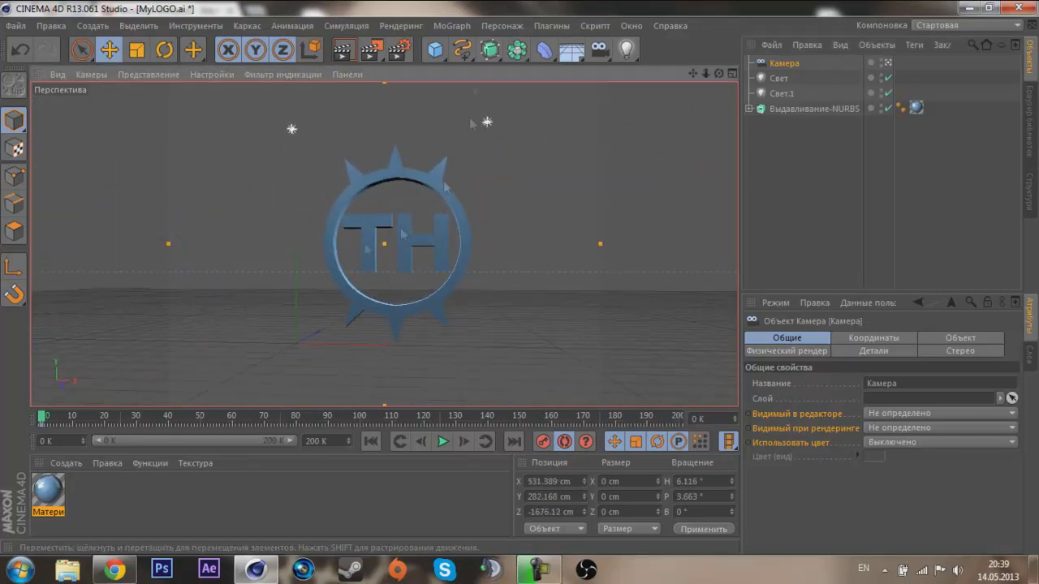
{"action": "key", "text": "ctrl+z"}
{"action": "left_click", "coordinate": [20, 51]}
{"action": "left_click", "coordinate": [23, 53]}
At frame 200, look through the camera, reposition it, then play the animation.
{"action": "mouse_move", "coordinate": [47, 418]}
{"action": "left_mouse_down"}
{"action": "mouse_move", "coordinate": [674, 418]}
{"action": "mouse_move", "coordinate": [646, 420]}
{"action": "left_mouse_up"}
{"action": "left_click", "coordinate": [644, 420]}
{"action": "left_click", "coordinate": [677, 427]}
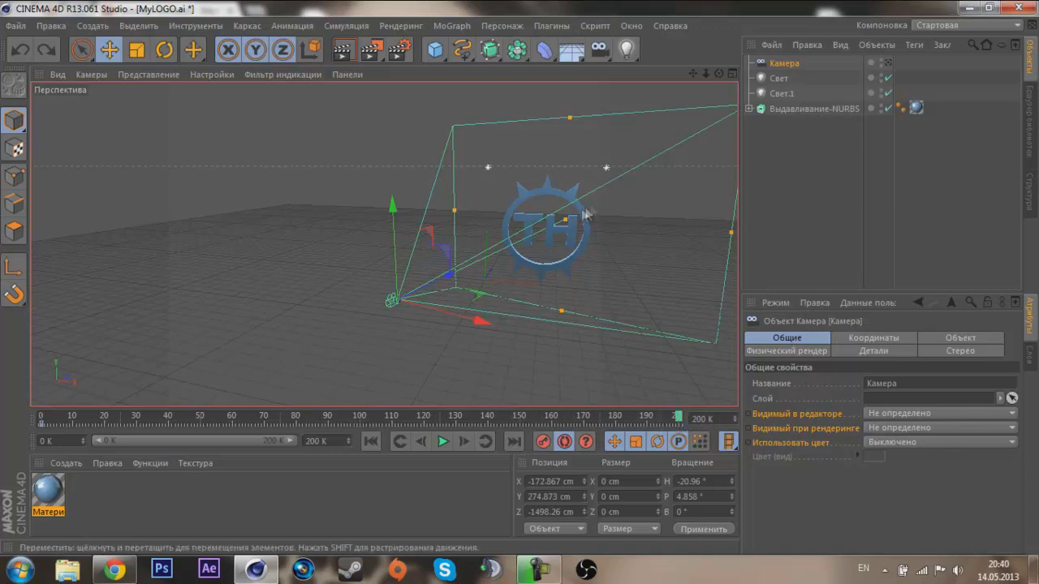
{"action": "left_click", "coordinate": [888, 62]}
{"action": "mouse_move", "coordinate": [366, 317]}
{"action": "left_mouse_down"}
{"action": "mouse_move", "coordinate": [277, 274]}
{"action": "mouse_move", "coordinate": [415, 318]}
{"action": "mouse_move", "coordinate": [390, 302]}
{"action": "left_mouse_up"}
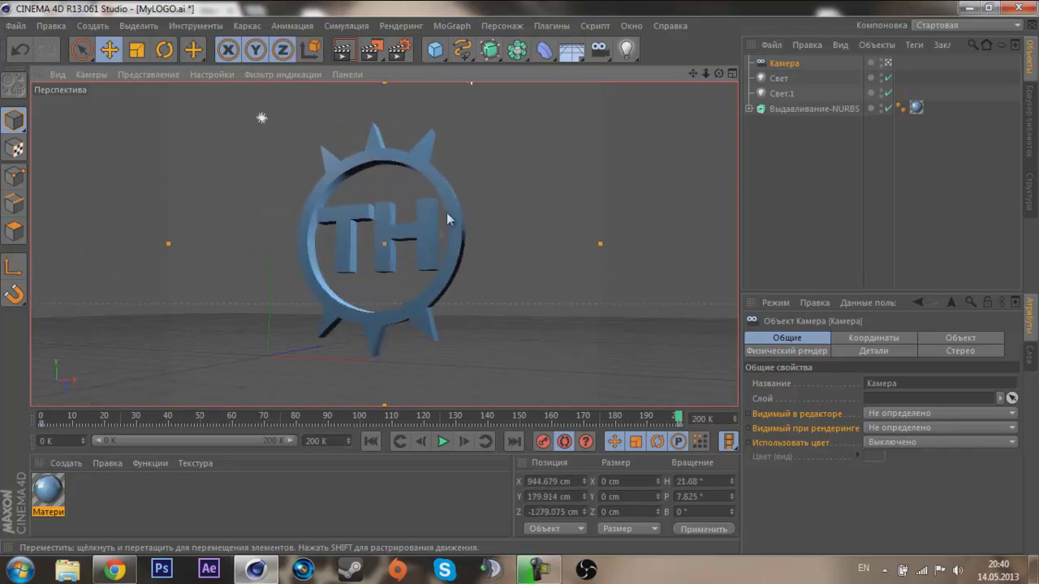
{"action": "left_click_drag", "start_coordinate": [678, 418], "coordinate": [42, 419]}
{"action": "left_click", "coordinate": [444, 442]}
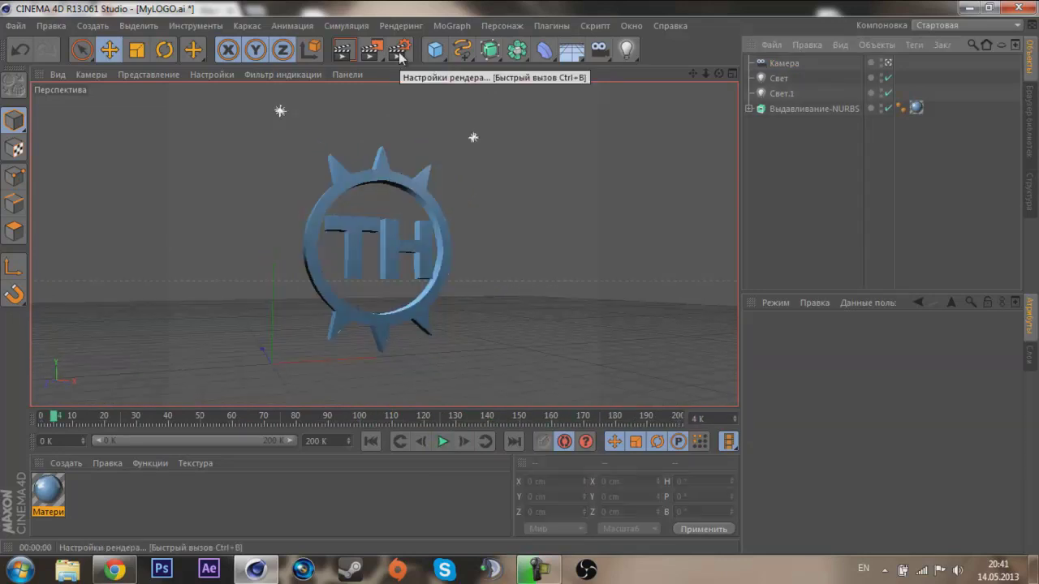
Set the render output resolution to 1280 × 720 (Ctrl+B Render Settings).
{"action": "left_click", "coordinate": [400, 53]}
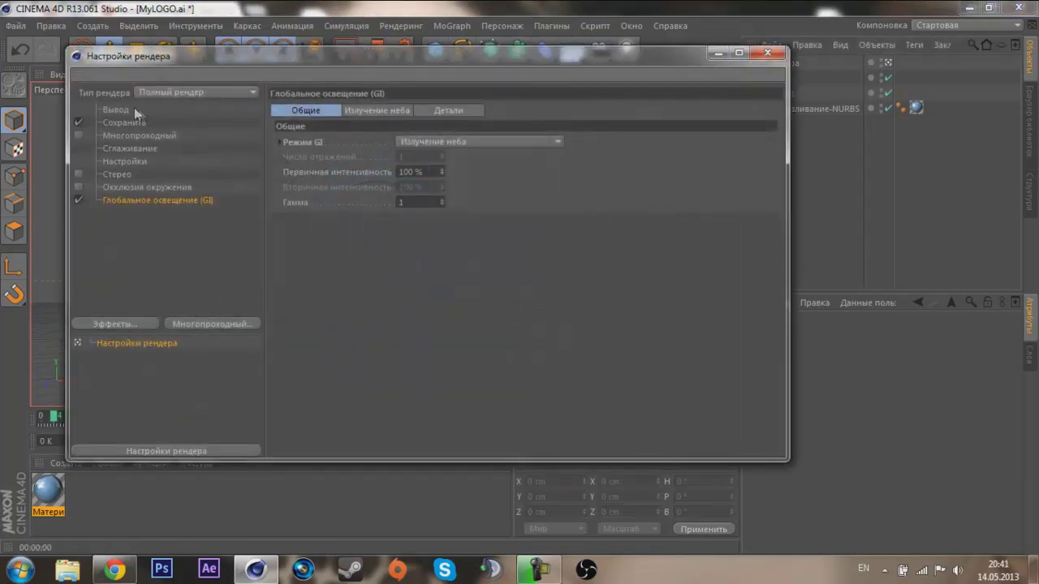
{"action": "left_click", "coordinate": [122, 112]}
{"action": "double_click", "coordinate": [402, 124]}
{"action": "type", "text": "1280"}
{"action": "key", "text": "Tab"}
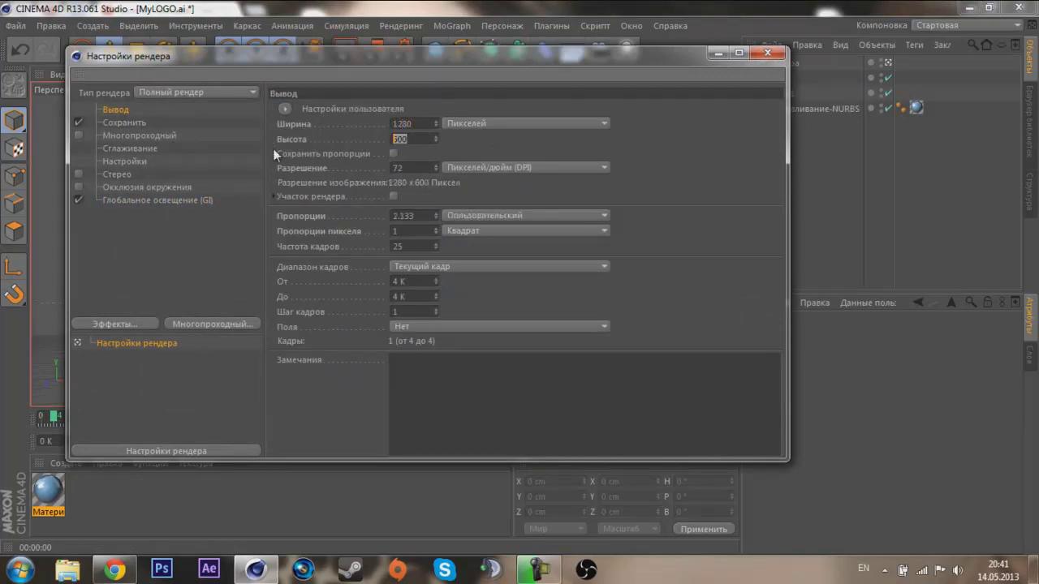
{"action": "type", "text": "720"}
{"action": "left_click", "coordinate": [496, 357]}
Set a manual frame range ending at frame 300 and a frame rate of 24 fps.
{"action": "double_click", "coordinate": [414, 281]}
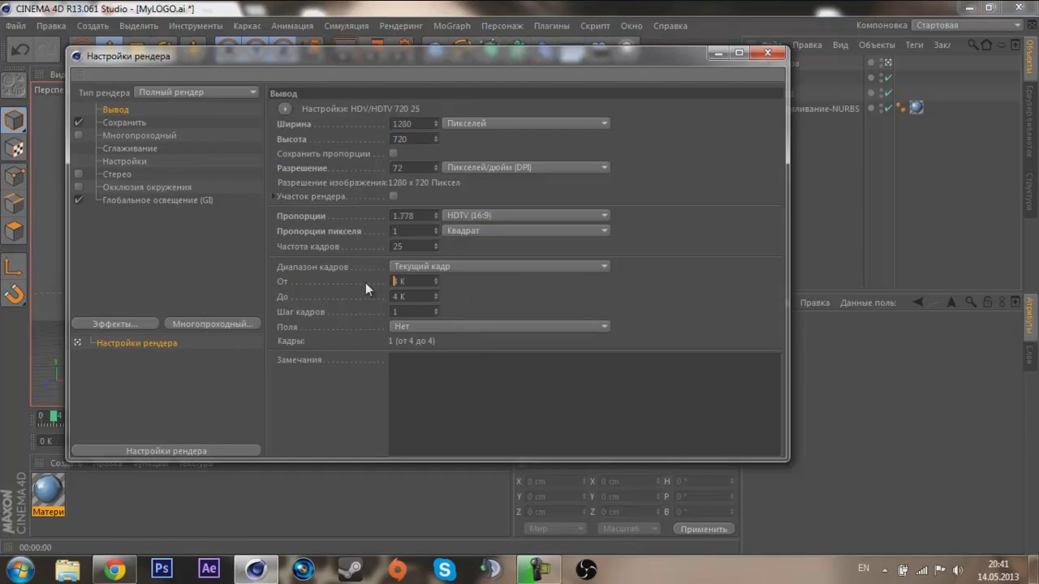
{"action": "type", "text": "0"}
{"action": "key", "text": "Tab"}
{"action": "type", "text": "00"}
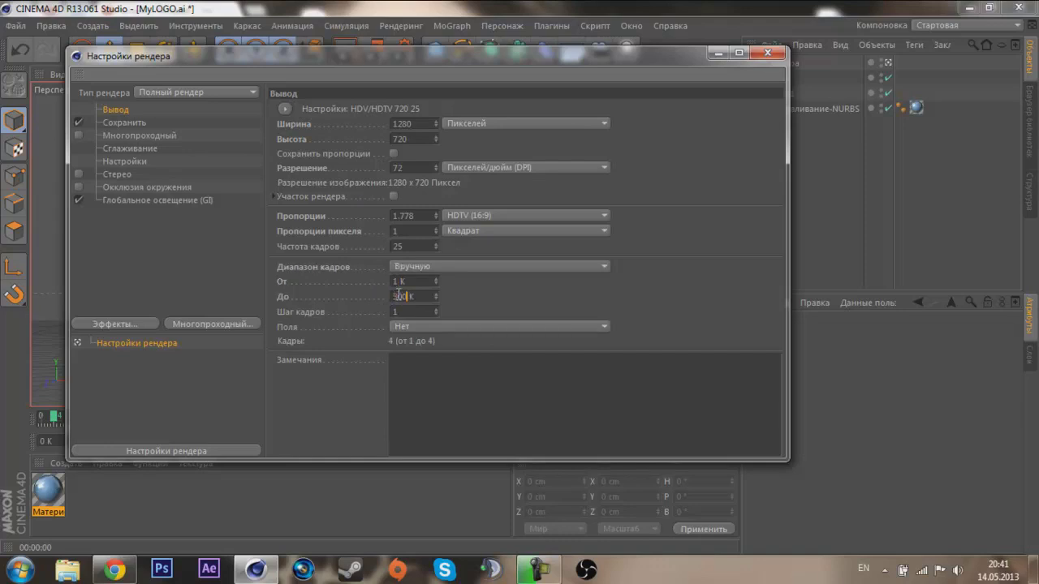
{"action": "key", "text": "Return"}
{"action": "left_click", "coordinate": [402, 246]}
{"action": "type", "text": "24"}
{"action": "key", "text": "Return"}
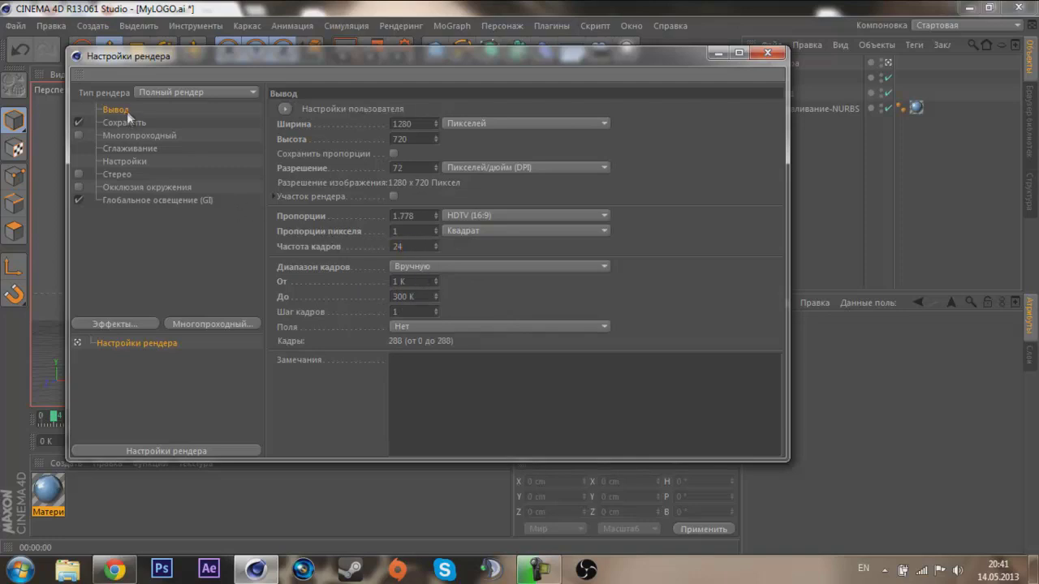
{"action": "left_click", "coordinate": [125, 122]}
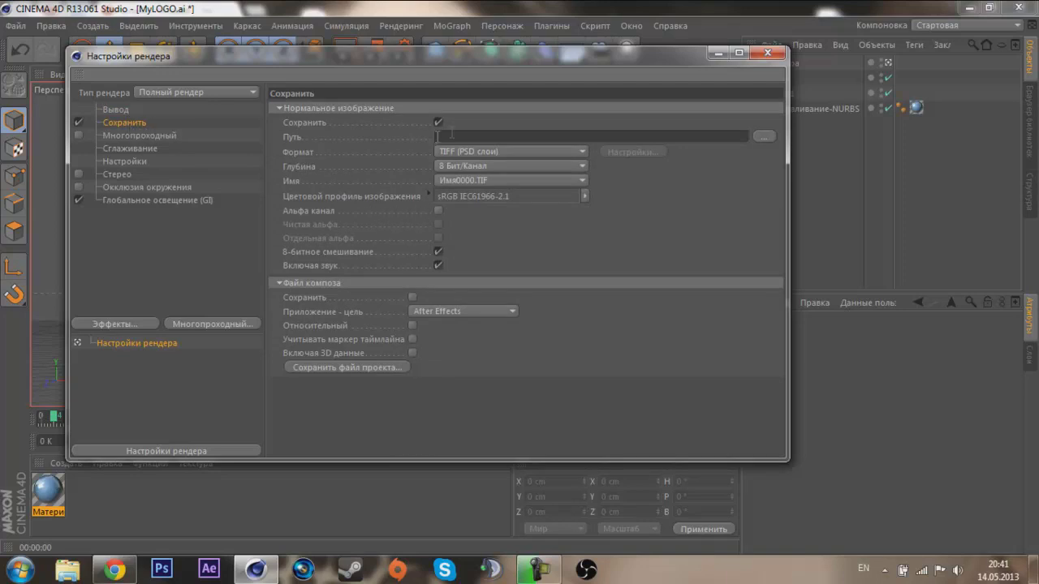
Set the render image format to TARGA with an alpha channel.
{"action": "left_click", "coordinate": [515, 152]}
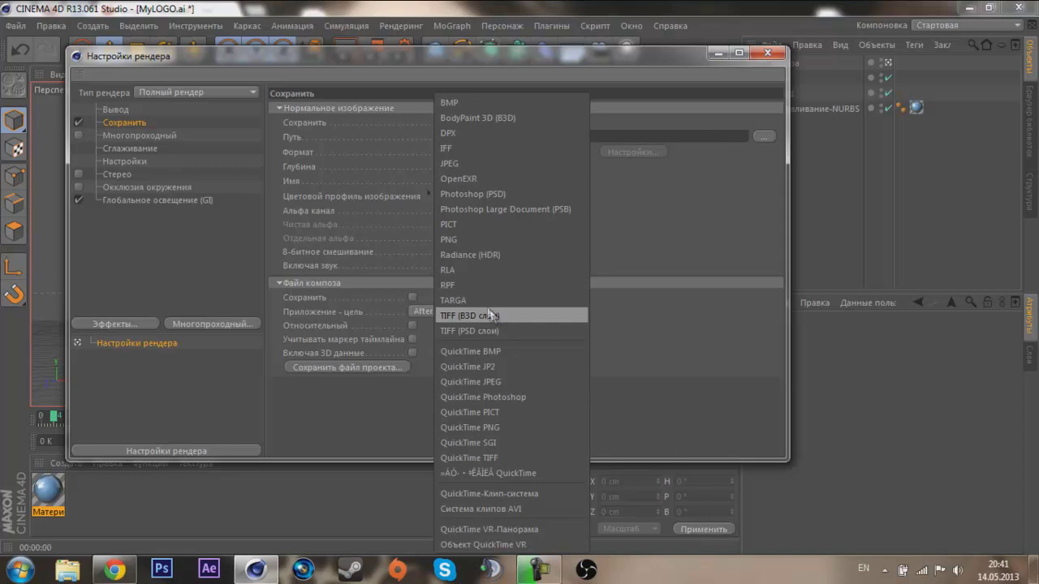
{"action": "left_click", "coordinate": [480, 301]}
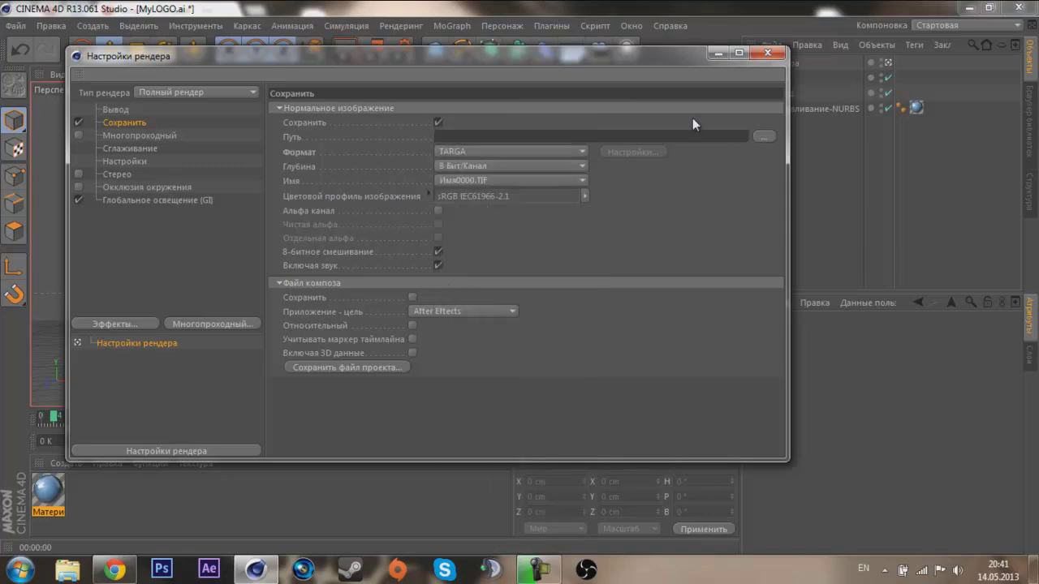
{"action": "left_click", "coordinate": [503, 152]}
{"action": "left_click", "coordinate": [496, 300]}
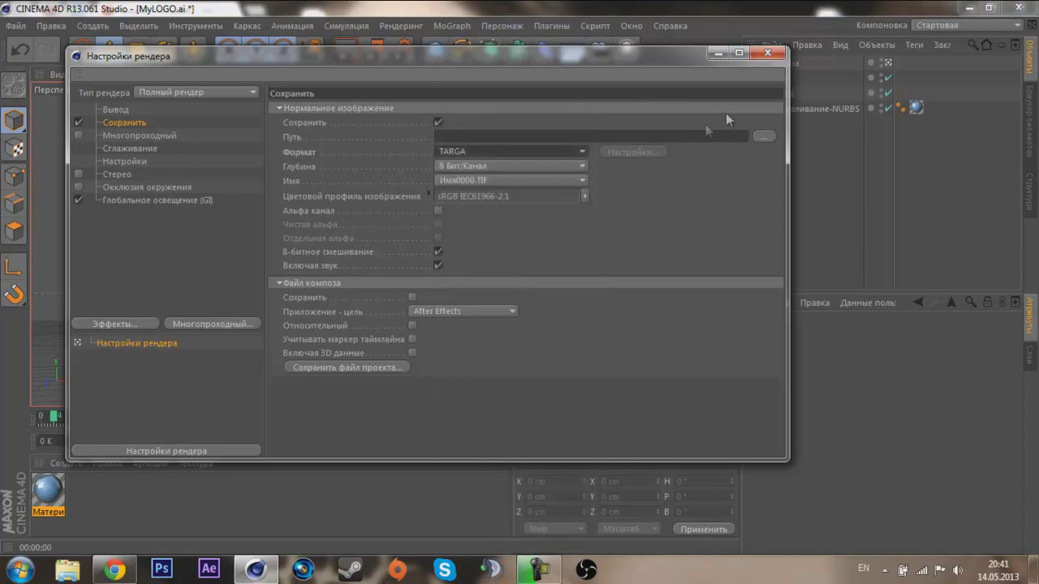
{"action": "left_click", "coordinate": [439, 210]}
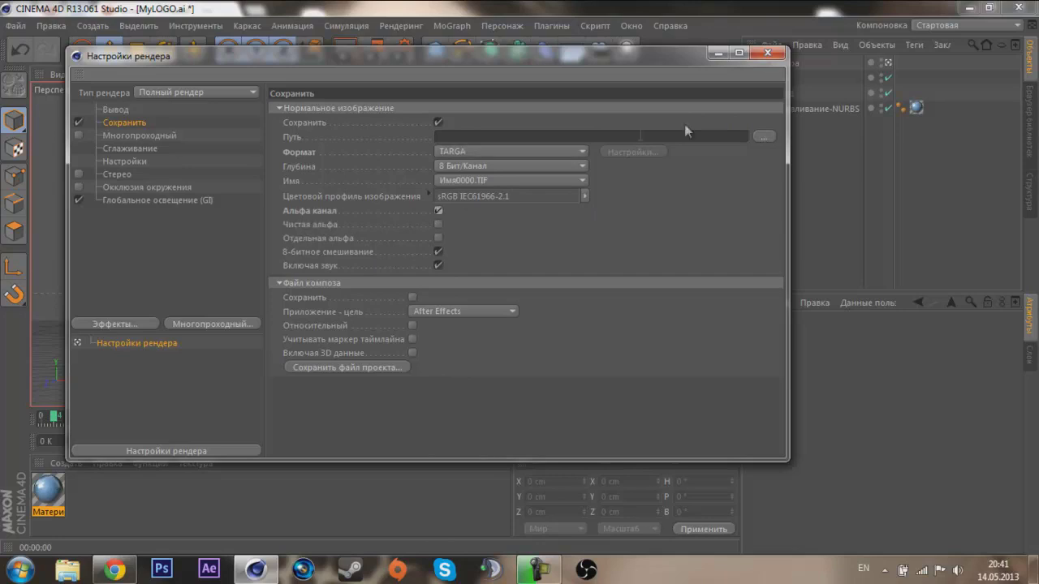
Set the render output path to Desktop\New\tut.
{"action": "left_click", "coordinate": [764, 136]}
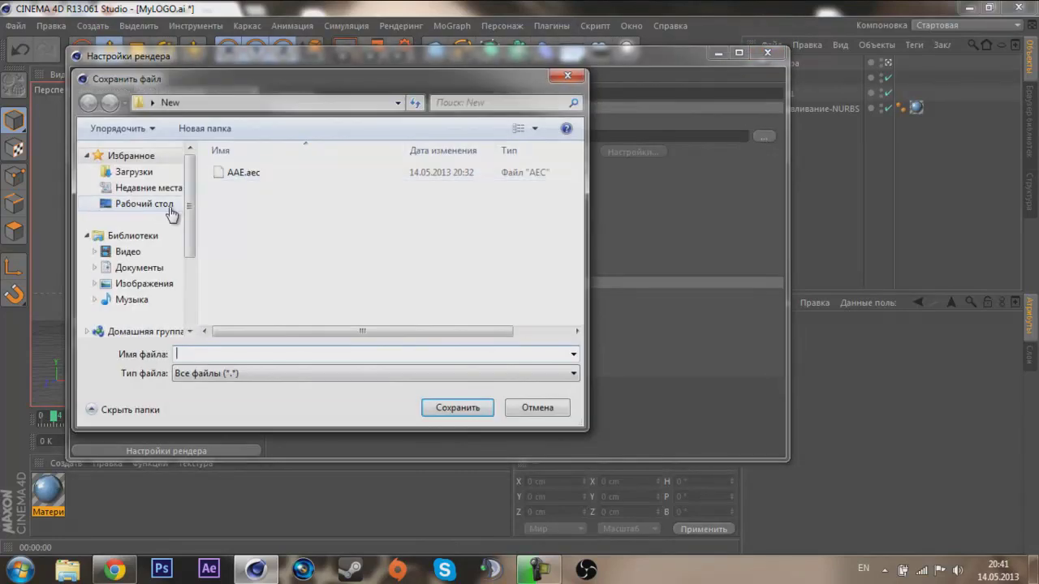
{"action": "left_click", "coordinate": [156, 203]}
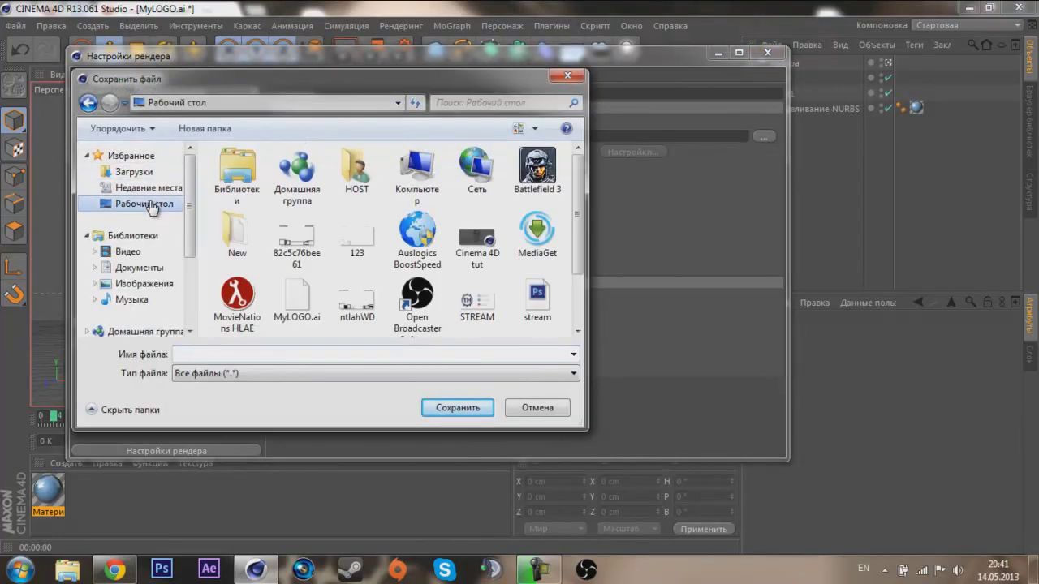
{"action": "double_click", "coordinate": [235, 233]}
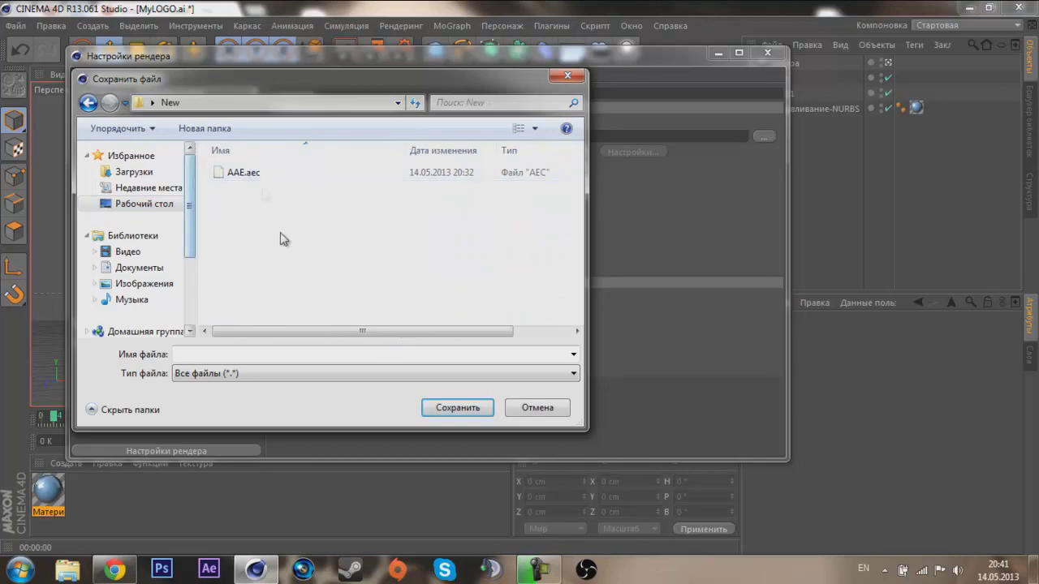
{"action": "left_click", "coordinate": [244, 356]}
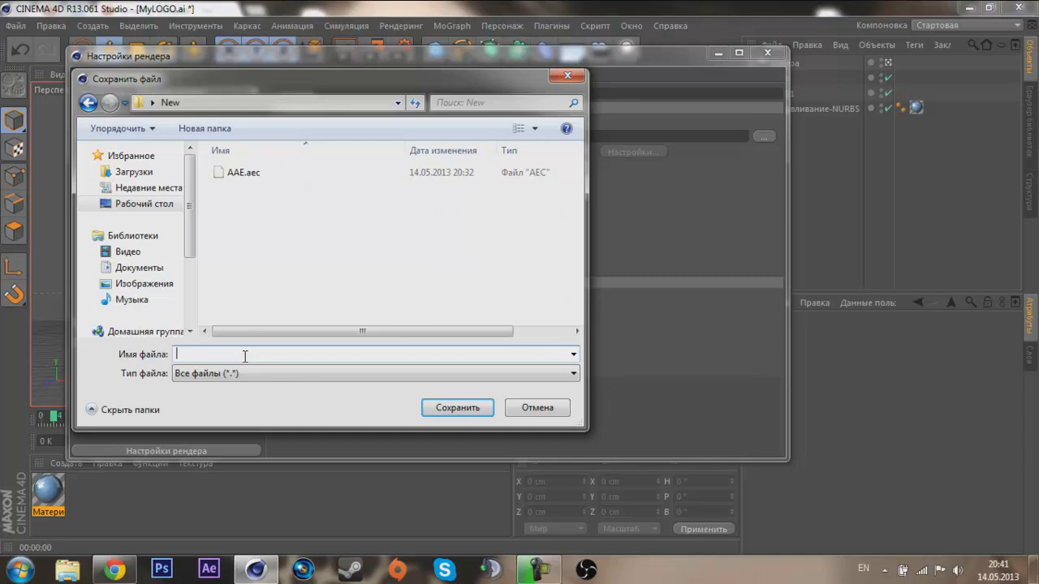
{"action": "type", "text": "tut"}
{"action": "key", "text": "Return"}
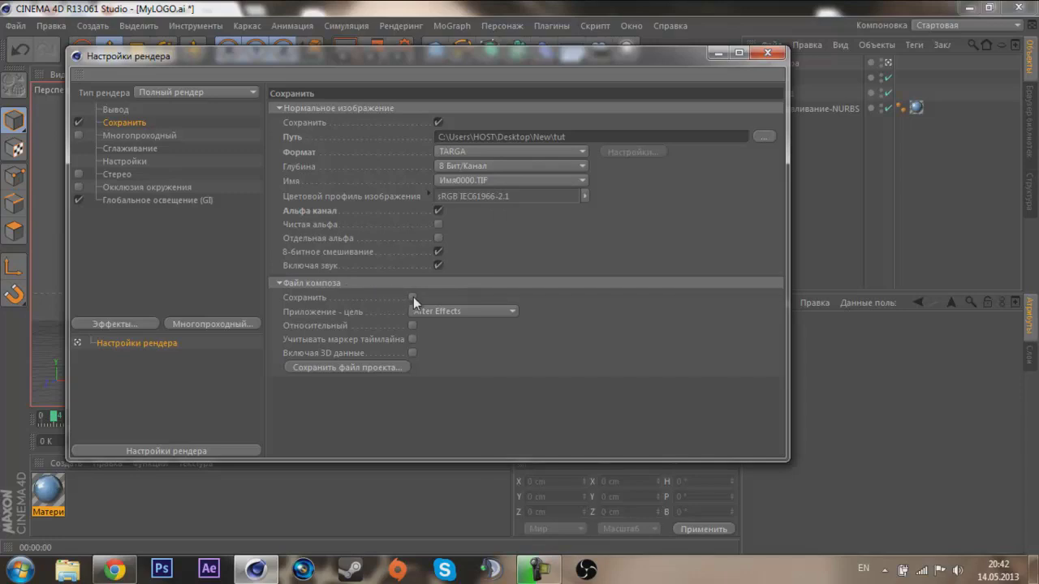
Save the After Effects project file as MyLOGO in the New folder, including 3D data.
{"action": "left_click", "coordinate": [412, 354]}
{"action": "left_click", "coordinate": [349, 368]}
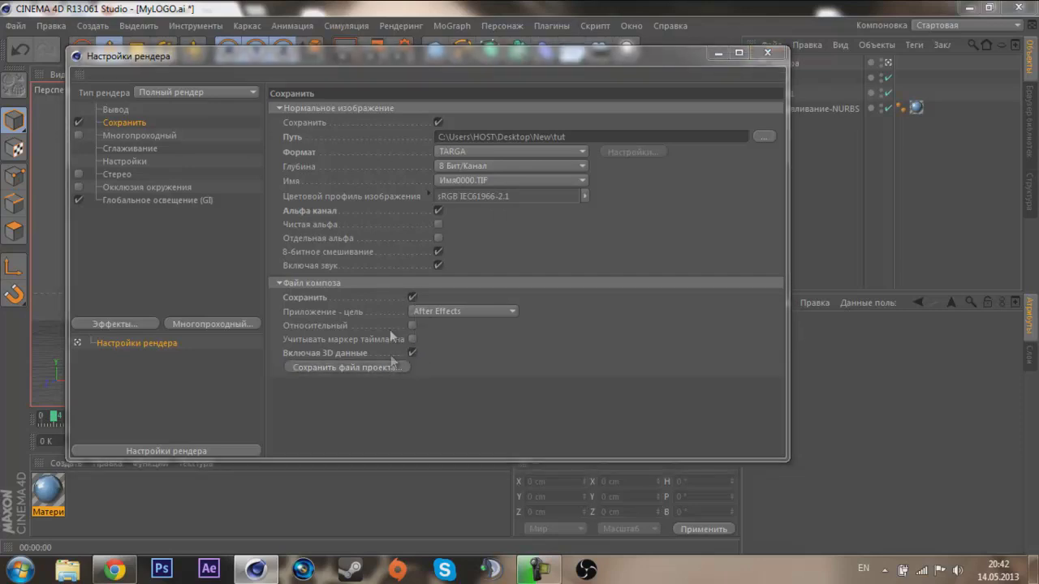
{"action": "double_click", "coordinate": [252, 236]}
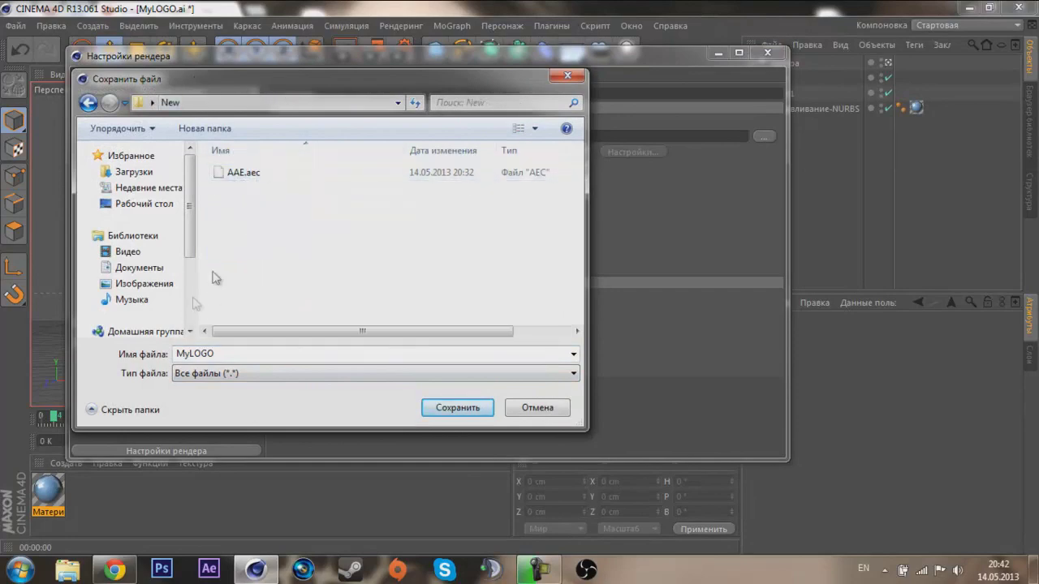
{"action": "left_click", "coordinate": [454, 412]}
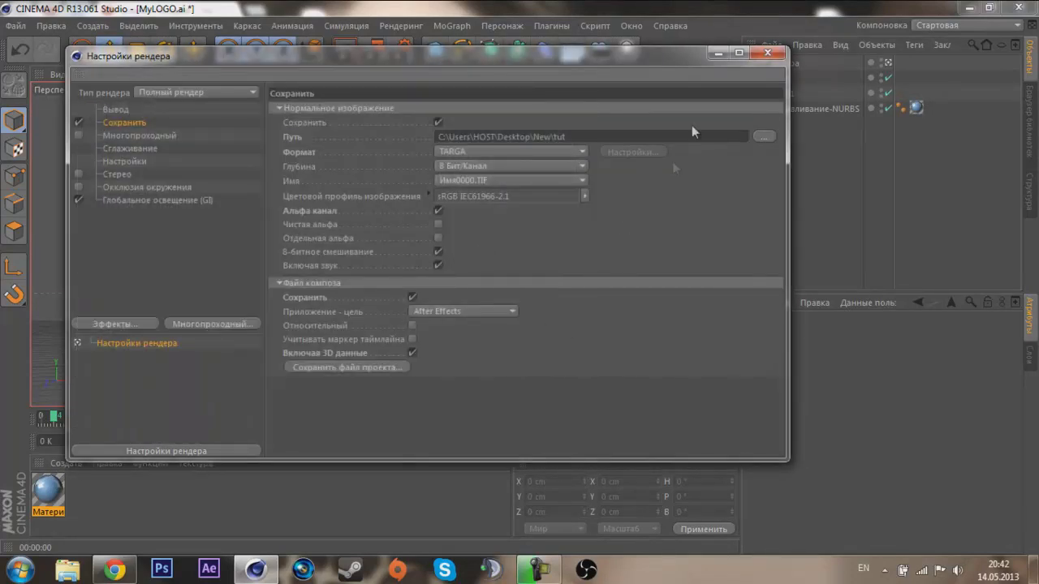
{"action": "left_click", "coordinate": [767, 53]}
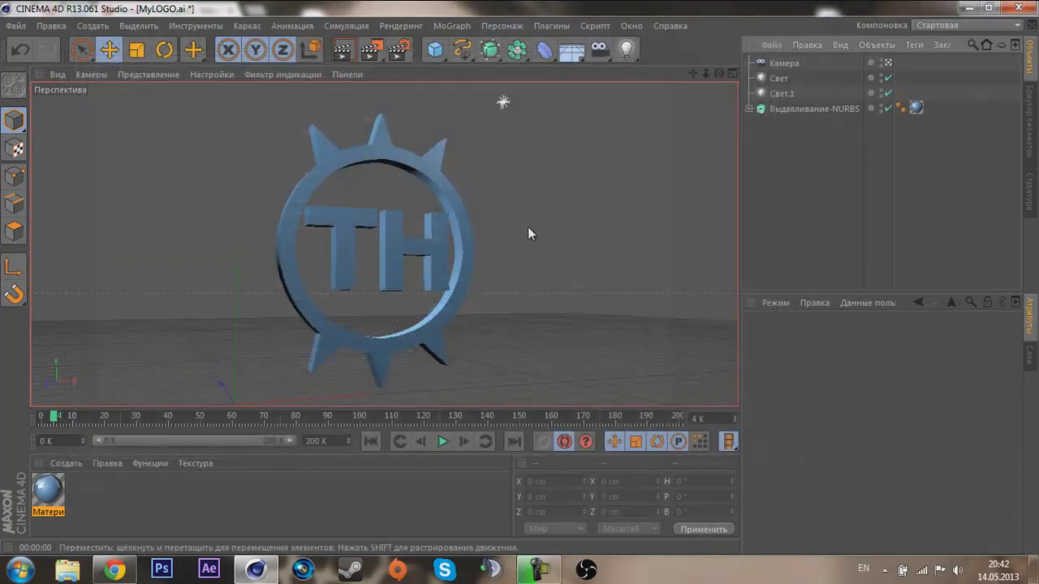
Scrub the timeline to preview the animated logo at frame 45.
{"action": "mouse_move", "coordinate": [54, 419]}
{"action": "left_mouse_down"}
{"action": "mouse_move", "coordinate": [198, 428]}
{"action": "mouse_move", "coordinate": [463, 401]}
{"action": "mouse_move", "coordinate": [677, 400]}
{"action": "mouse_move", "coordinate": [29, 398]}
{"action": "mouse_move", "coordinate": [684, 381]}
{"action": "mouse_move", "coordinate": [68, 379]}
{"action": "left_mouse_up"}
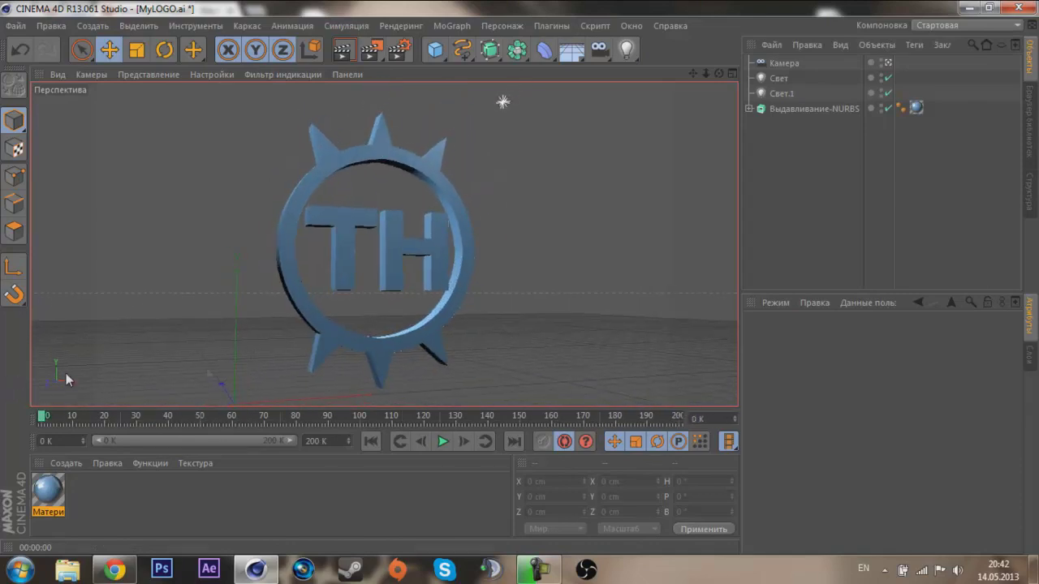